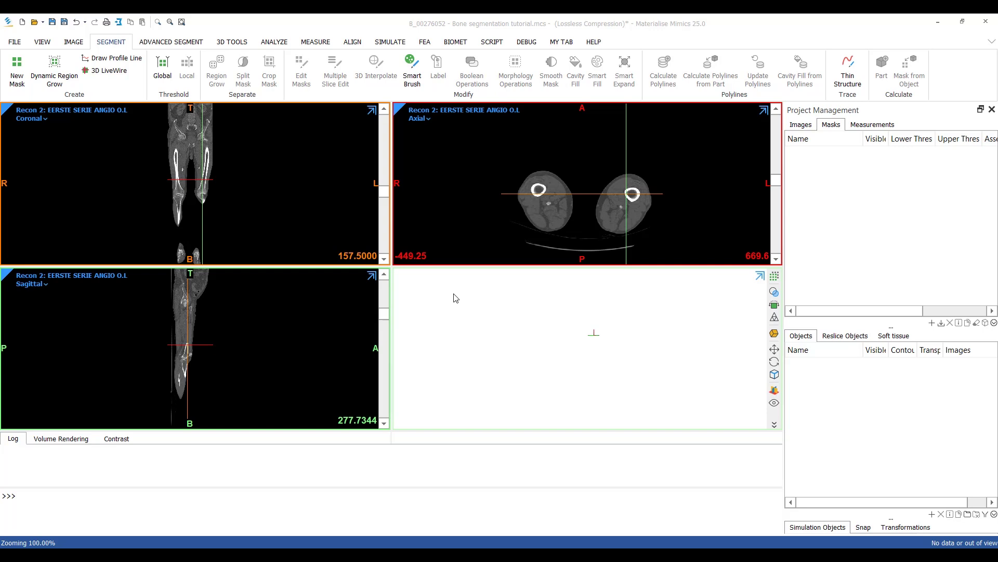
Create a new mask with the Bone (CT) threshold of 226 to 3071 HU, previewing it in 3D before accepting.
click(25, 77)
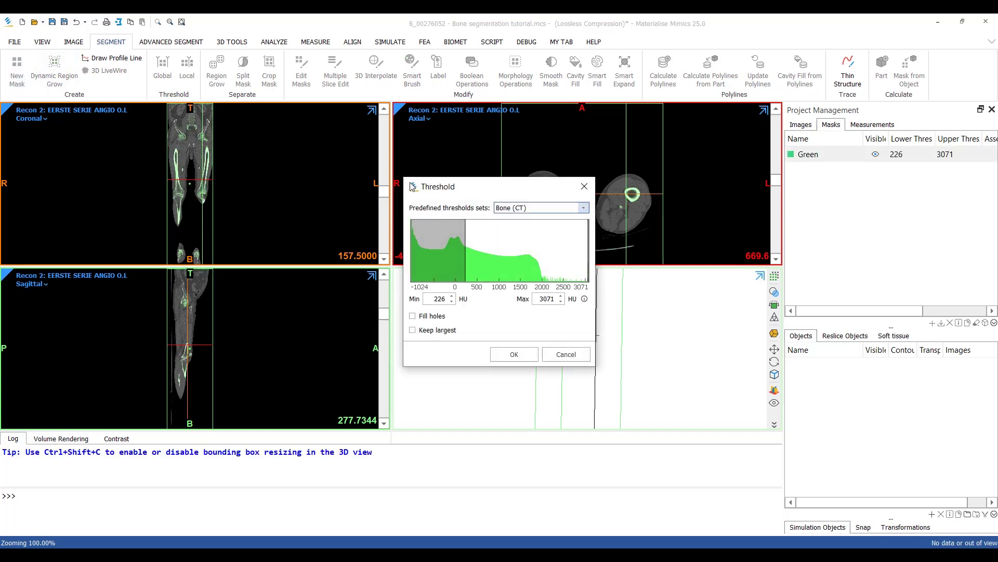
drag(412, 186, 299, 160)
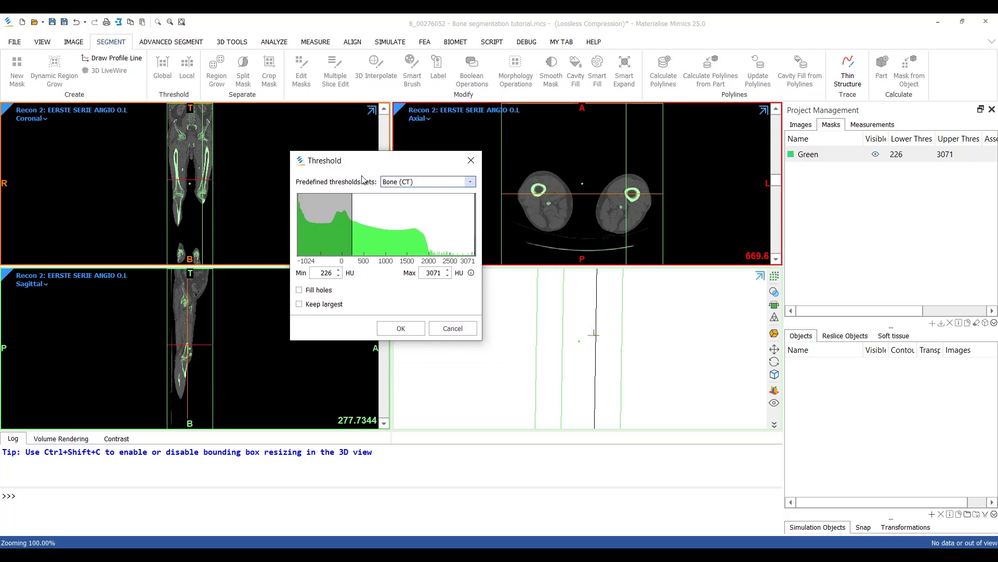
click(775, 277)
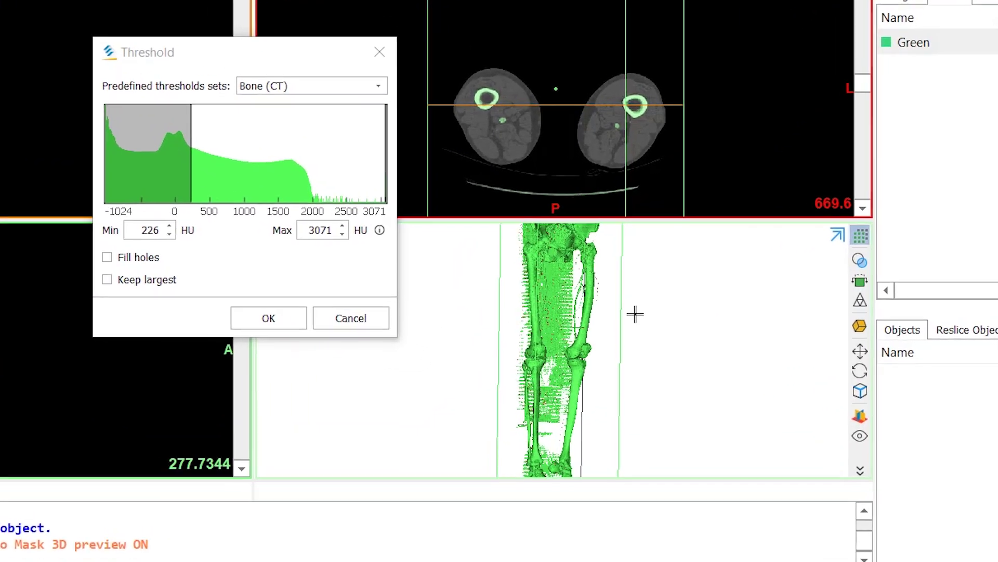
drag(577, 313, 614, 313)
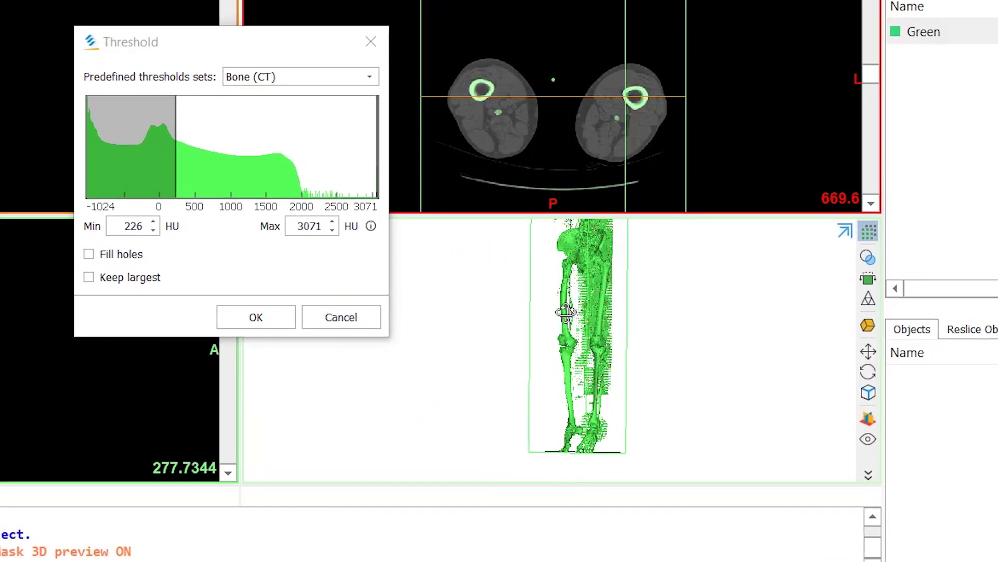
click(286, 319)
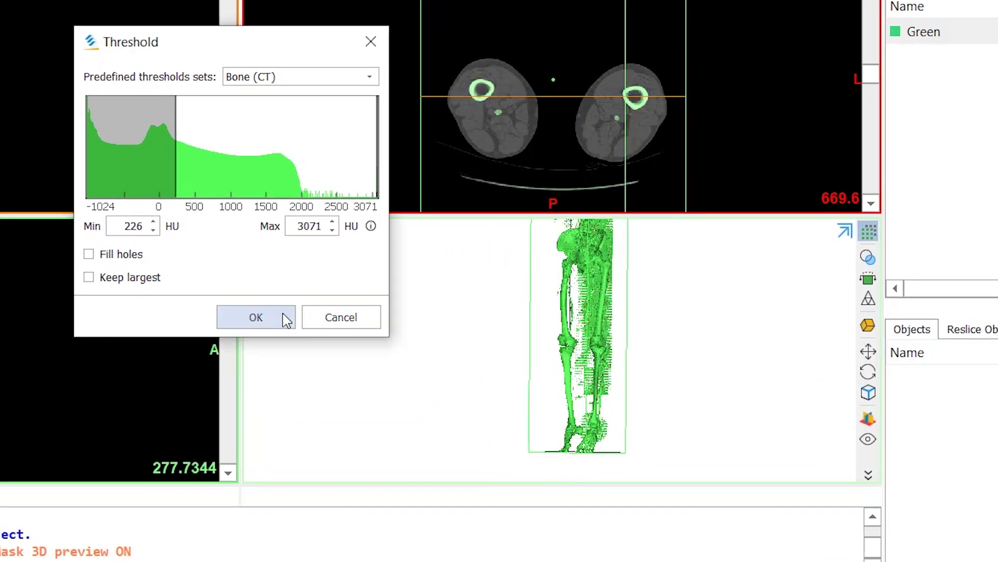
click(286, 320)
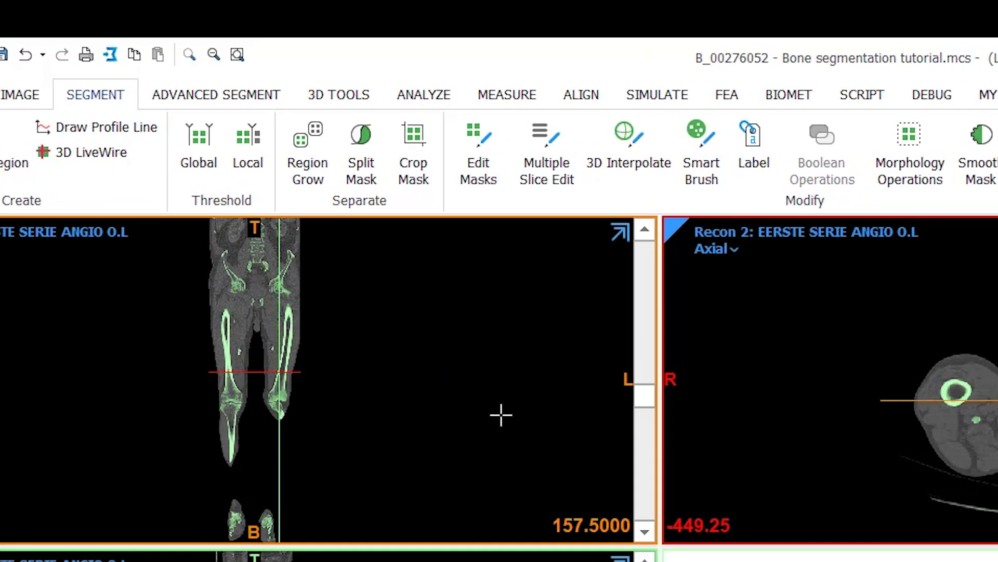
Region-grow the Green mask into a new mask from seeds on the right knee and femur, using 6-connectivity, multiple layers and keeping the original.
click(324, 188)
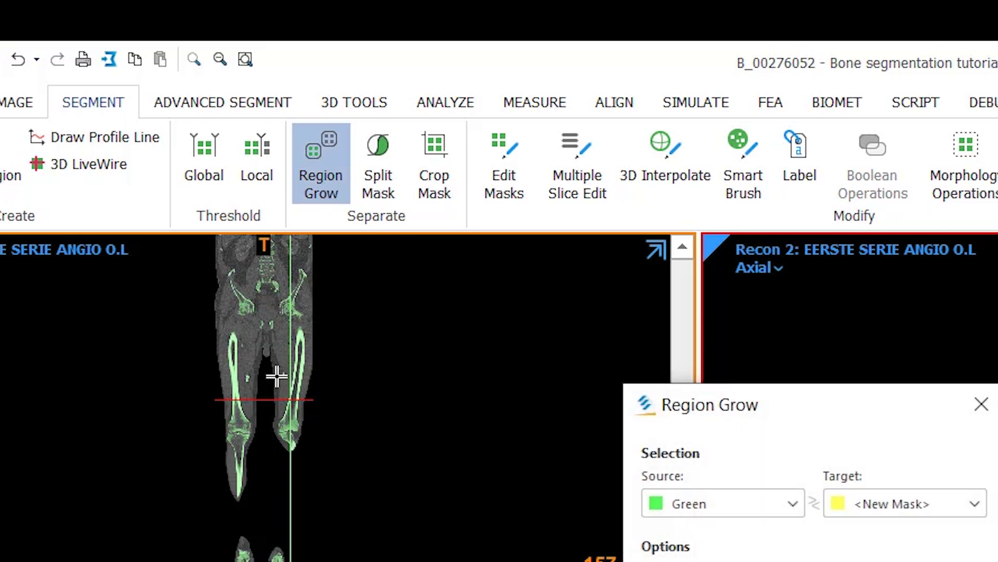
drag(643, 313, 980, 334)
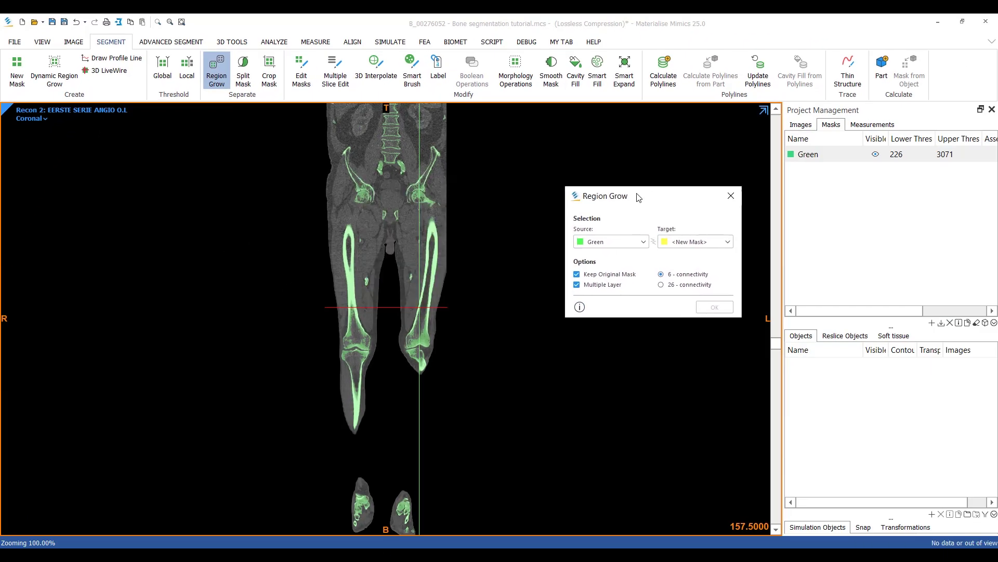
scroll(432, 294, down, 20)
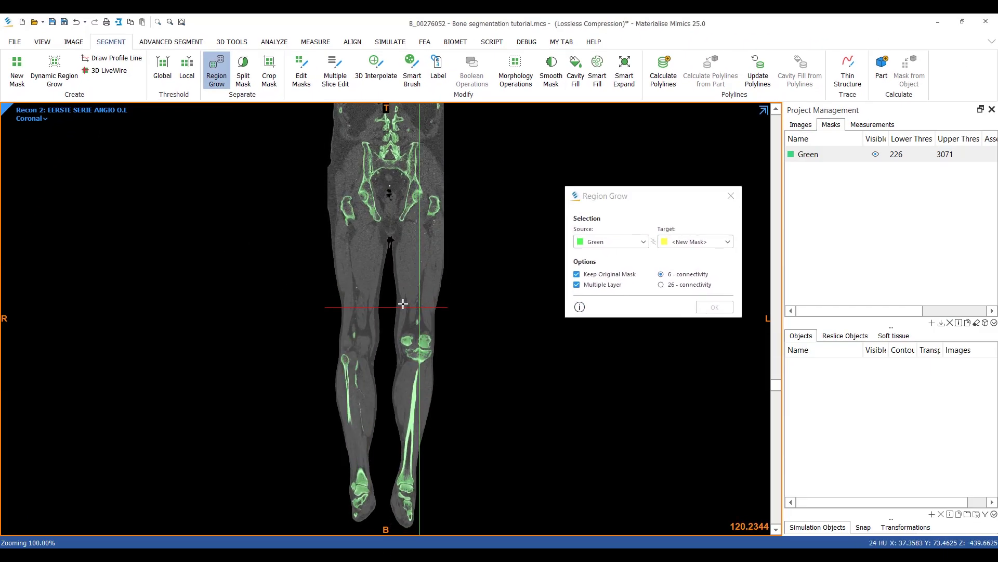
scroll(404, 302, up, 8)
scroll(404, 302, up, 20)
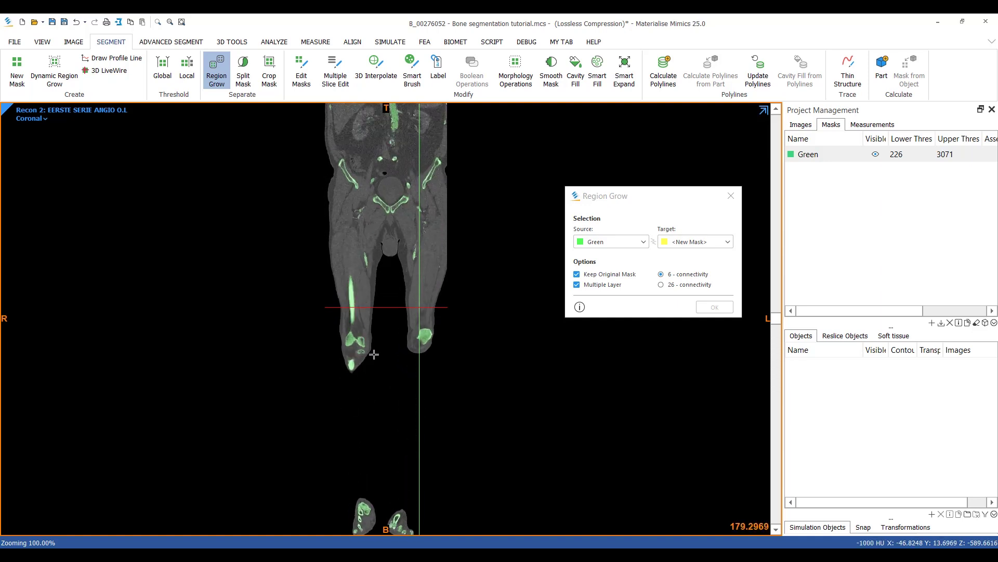
click(354, 335)
scroll(373, 308, down, 17)
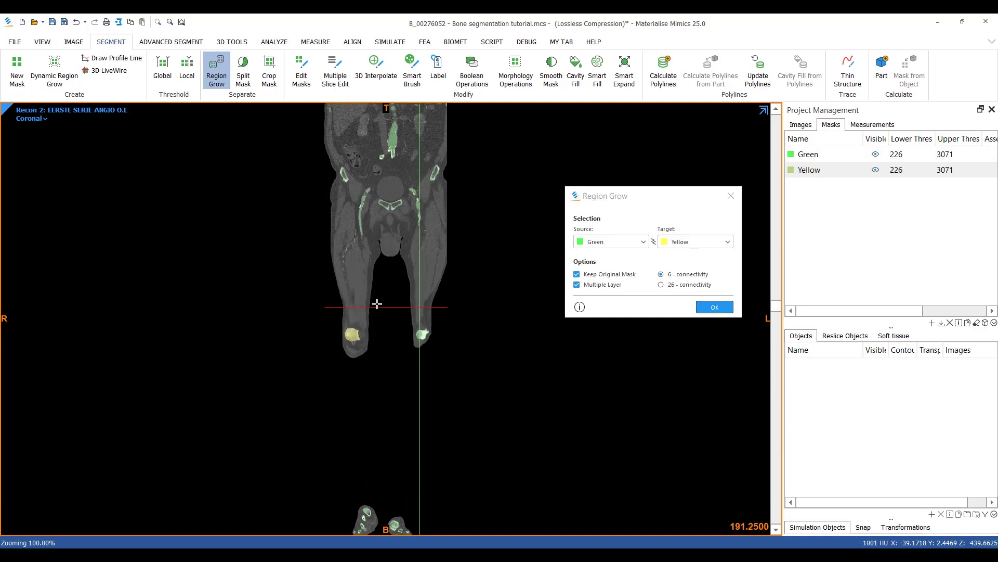
scroll(365, 278, down, 16)
click(348, 238)
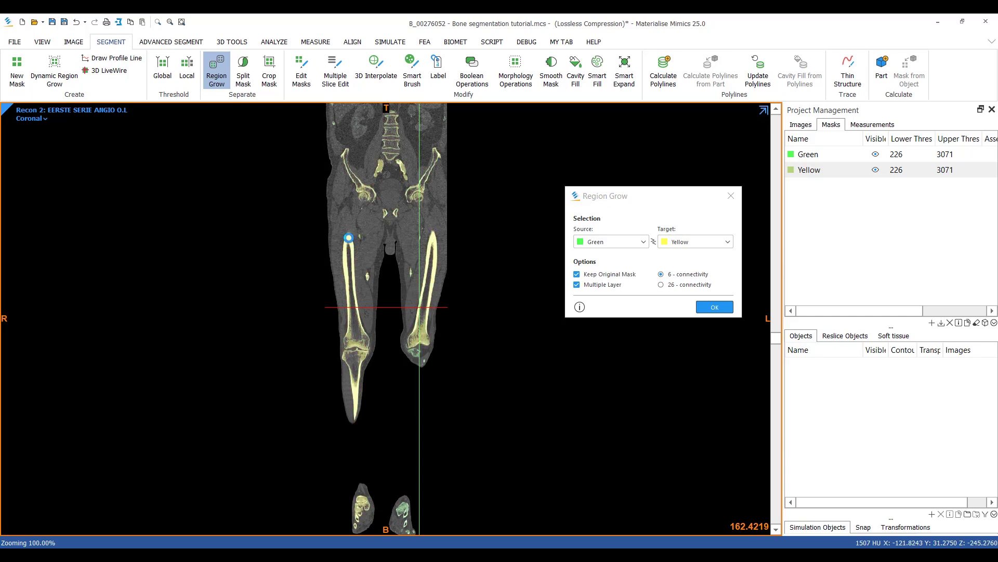
Check the grown Yellow mask from several angles in the 3D preview and finish Region Grow.
key(space)
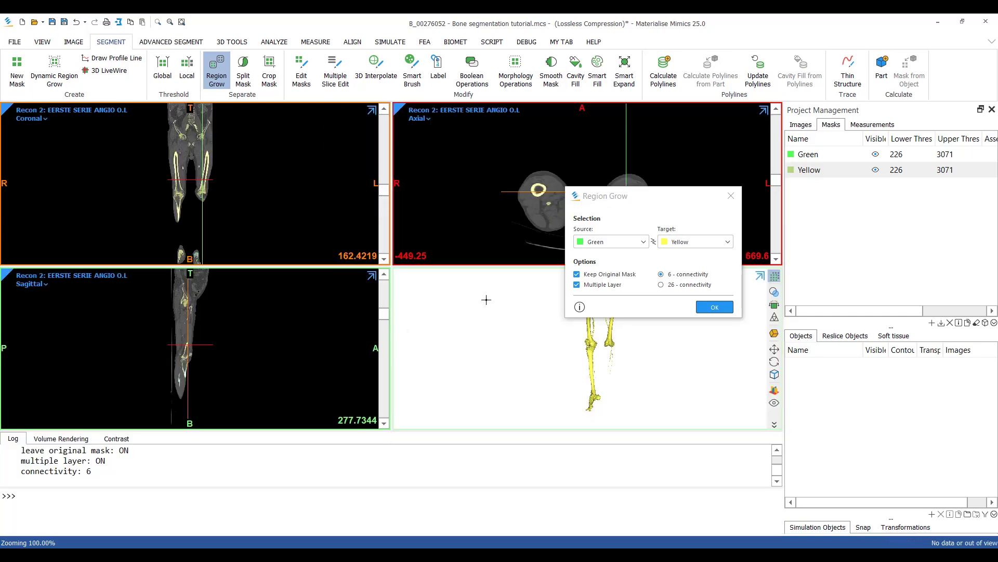
drag(643, 208, 298, 162)
scroll(604, 333, up, 5)
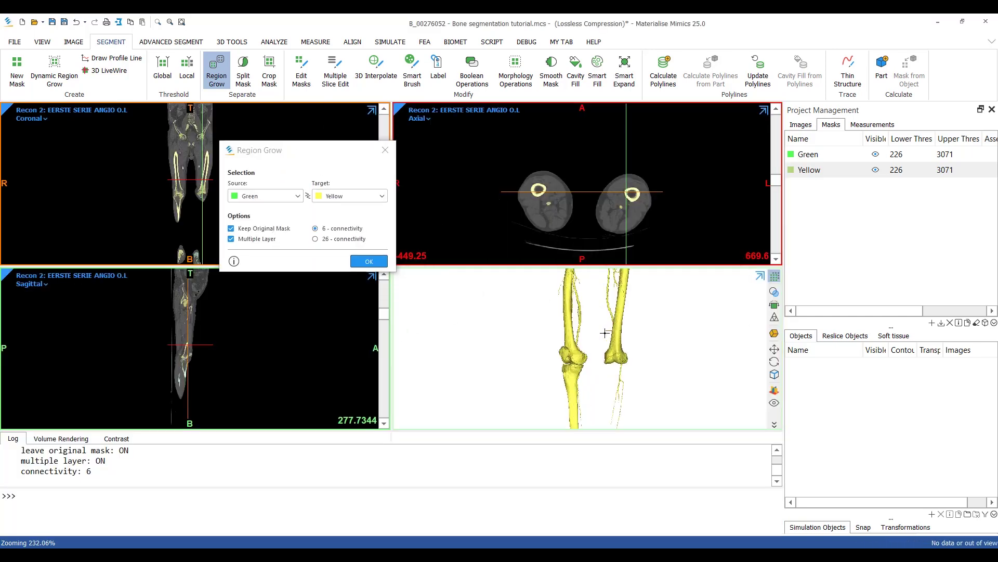
right_drag(529, 348, 581, 347)
click(369, 261)
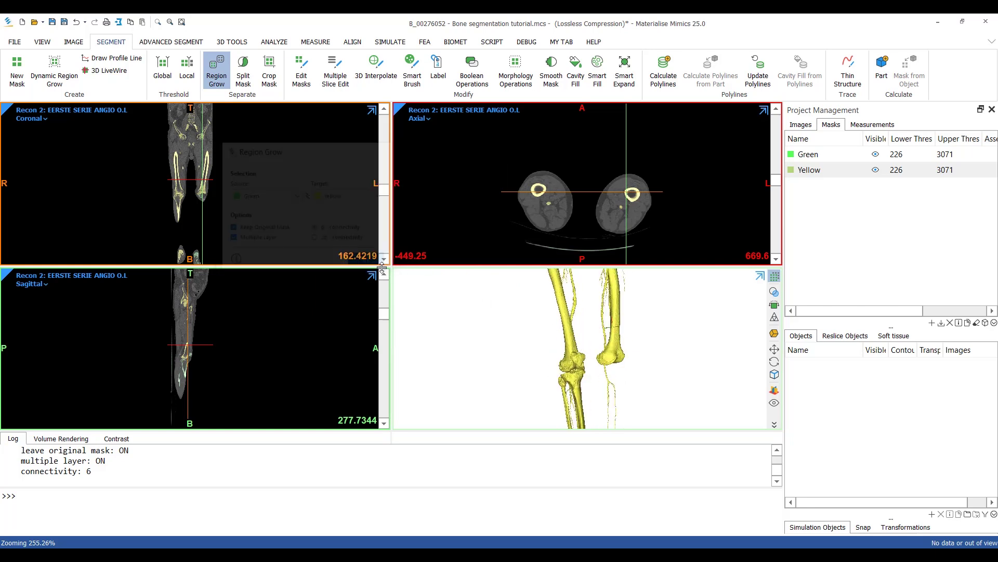
scroll(594, 318, down, 4)
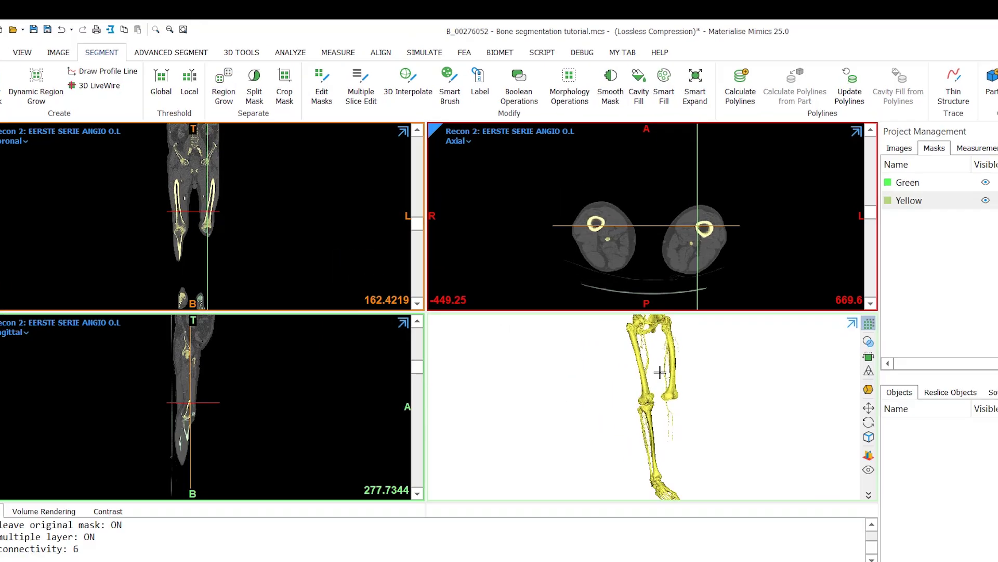
Start Split Mask on the Yellow mask and paint Region A across the pelvis, the artery over it and the left upper femur.
key(space)
click(249, 72)
click(316, 153)
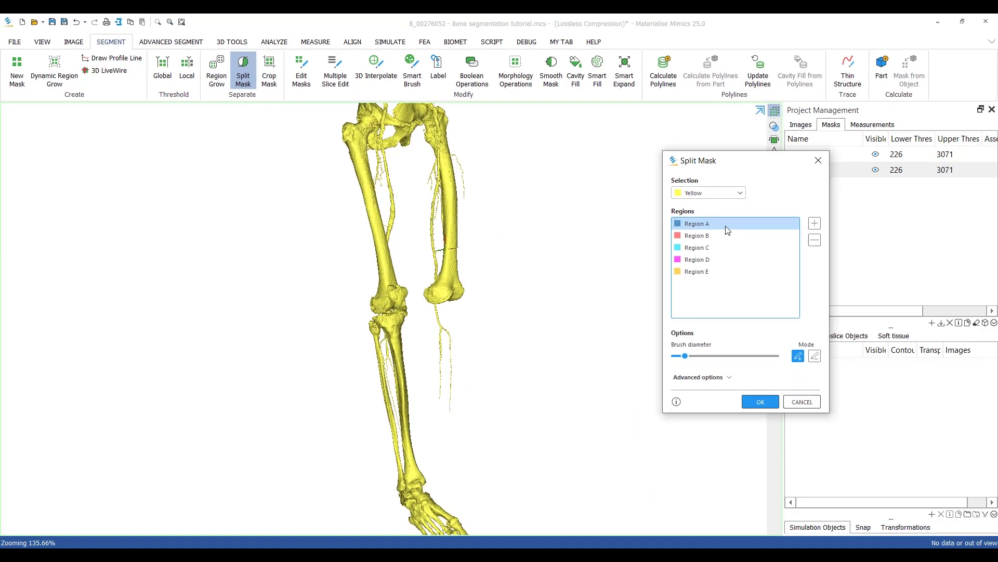
scroll(369, 222, up, 2)
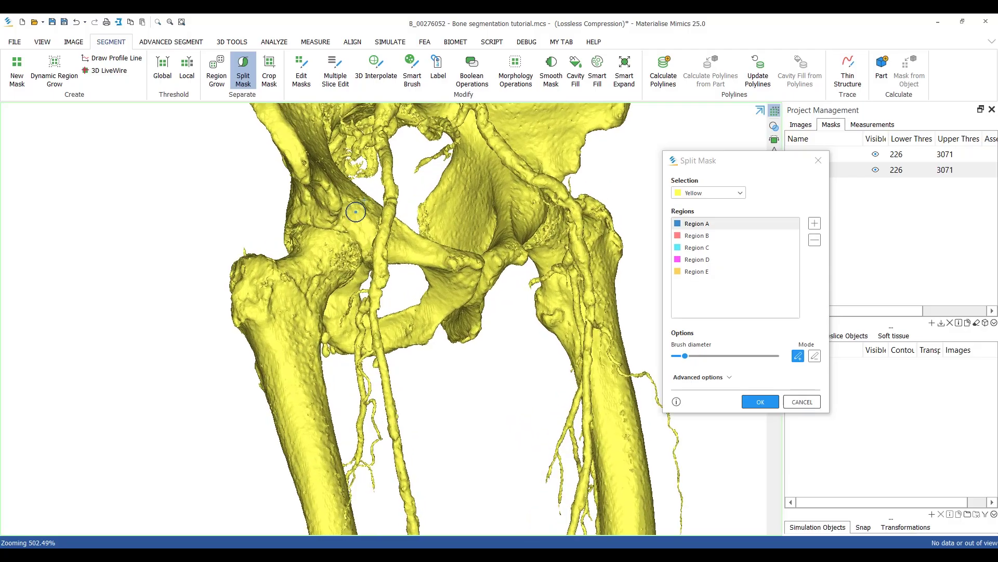
mouse_move(326, 211)
mouse_down()
mouse_move(437, 224)
mouse_move(637, 281)
mouse_move(399, 301)
mouse_up()
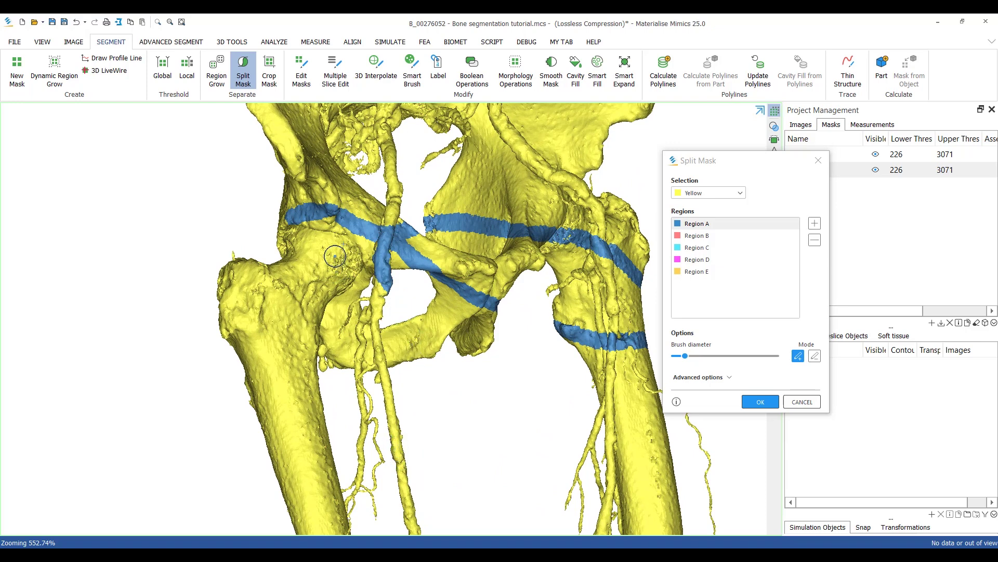
scroll(334, 256, up, 3)
scroll(445, 328, down, 4)
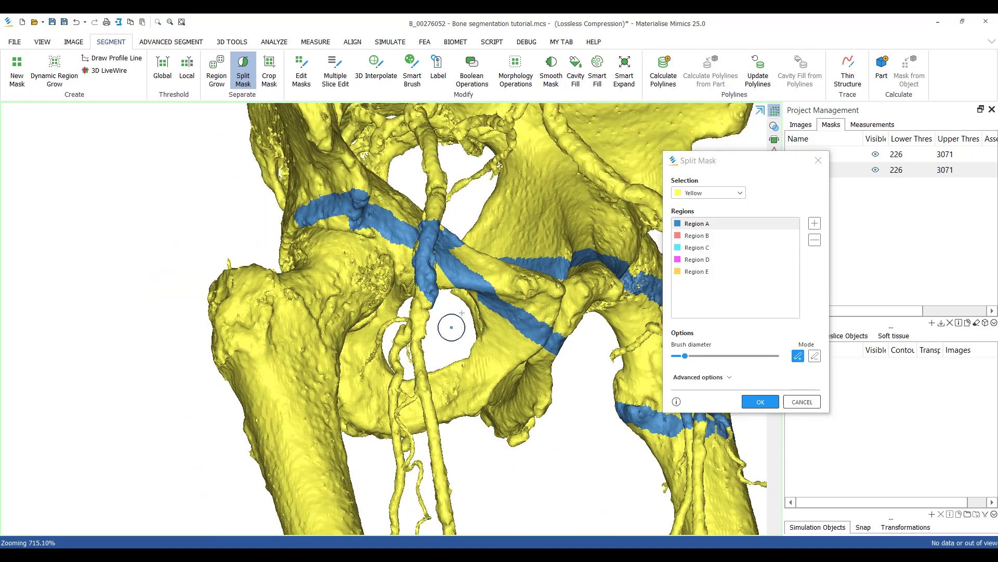
scroll(463, 435, down, 4)
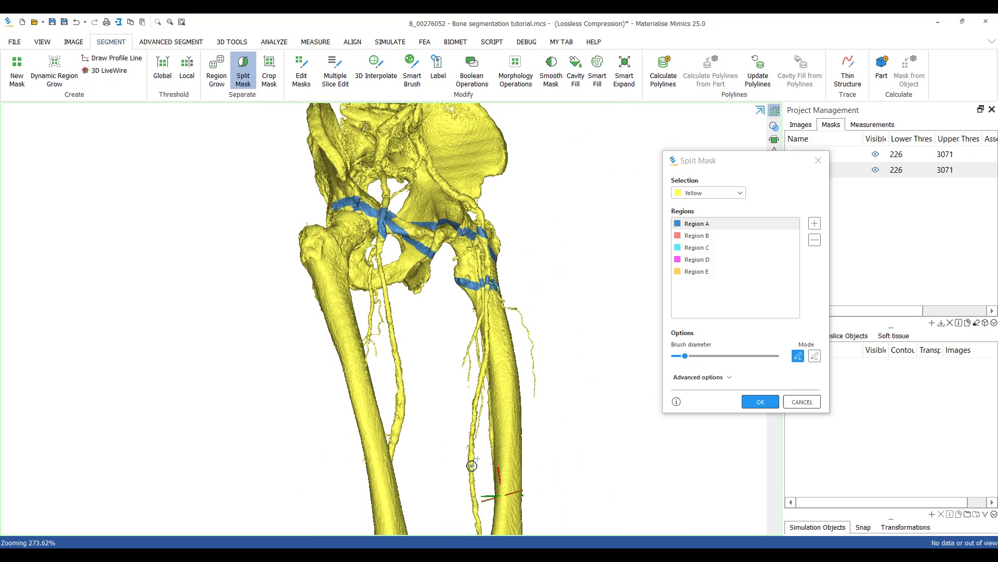
Paint further Region A marks over the ankle and heel bones of the right foot, around all sides.
middle_drag(473, 462, 422, 190)
middle_drag(439, 442, 407, 126)
middle_drag(405, 430, 388, 338)
scroll(381, 319, up, 5)
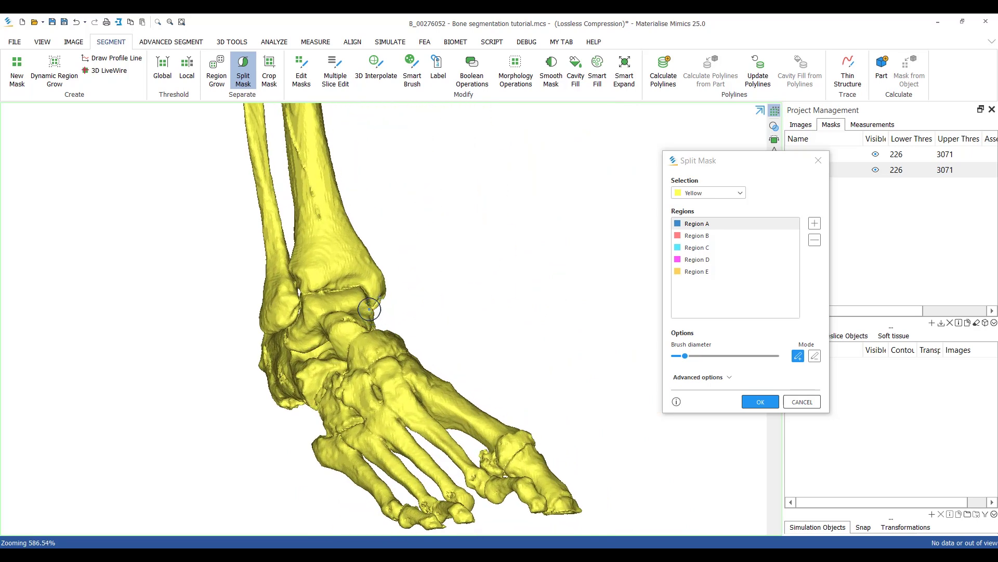
mouse_move(359, 285)
mouse_down()
mouse_move(284, 312)
mouse_move(348, 412)
mouse_up()
right_drag(347, 412, 520, 382)
middle_drag(520, 364, 21, 403)
right_drag(275, 376, 353, 370)
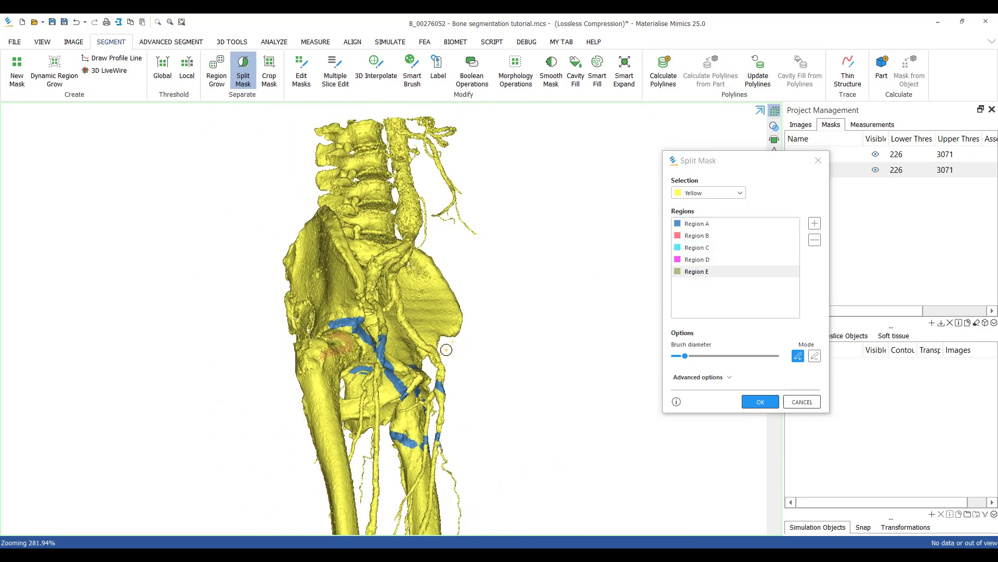
Mark the right kneecap as Region D and the right femur as Region E, and split the Yellow mask into Regions A to E.
middle_drag(446, 350, 478, 260)
right_drag(478, 260, 416, 291)
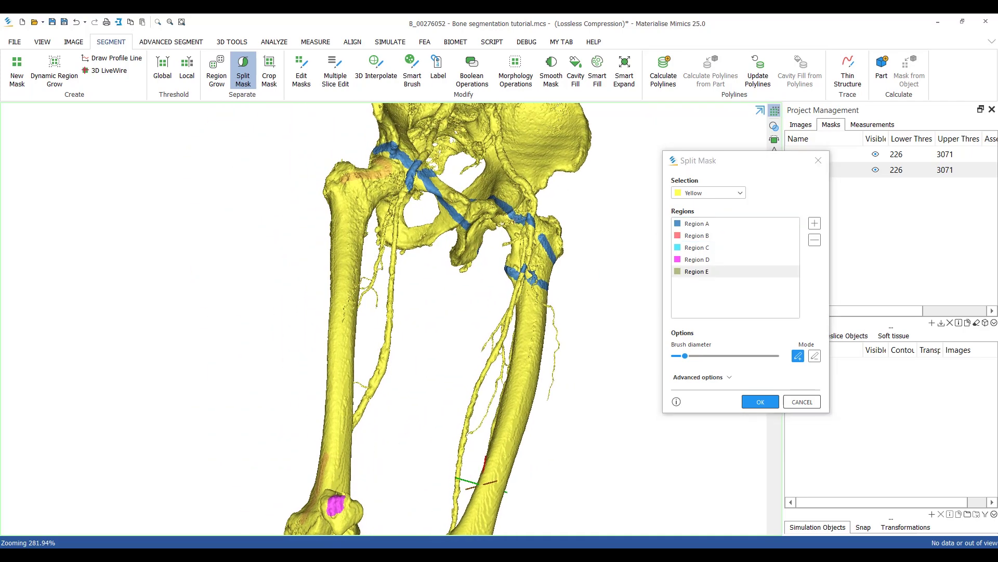
middle_drag(416, 394, 422, 148)
click(620, 507)
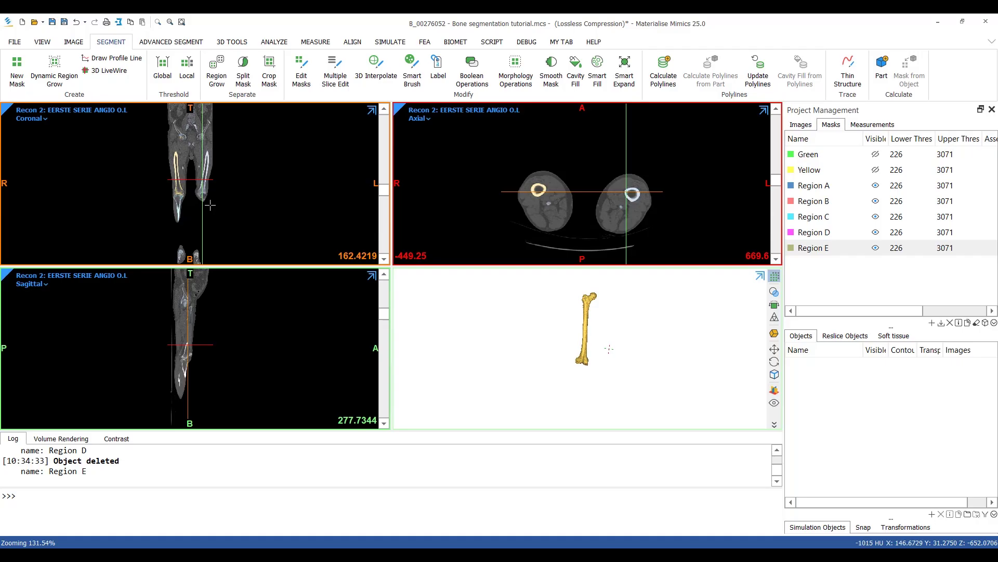
Fill the holes in the Region E femur mask globally with Smart Fill, using a hole closing distance of 4 voxels.
ctrl+scroll(183, 188, up, 7)
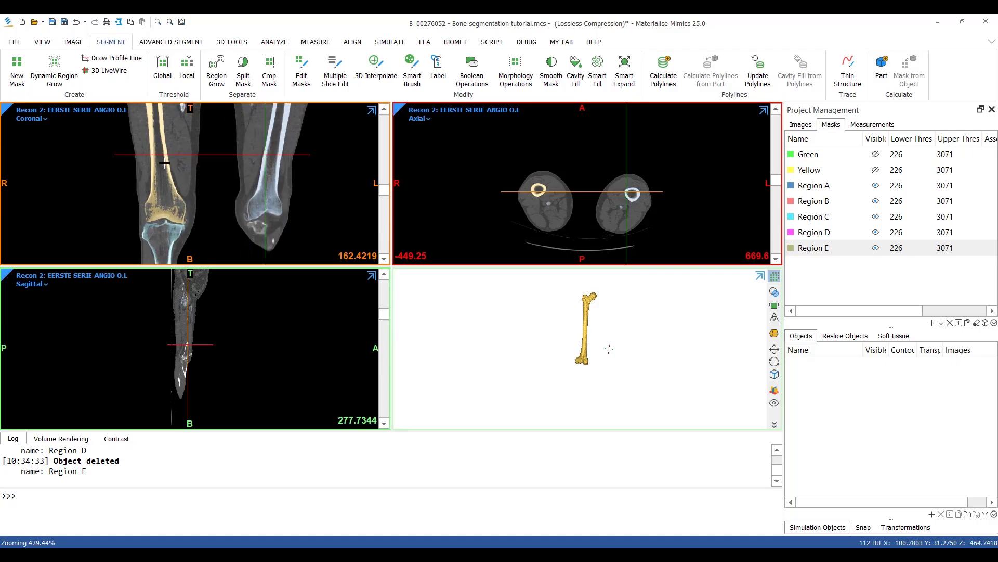
middle_drag(171, 149, 215, 193)
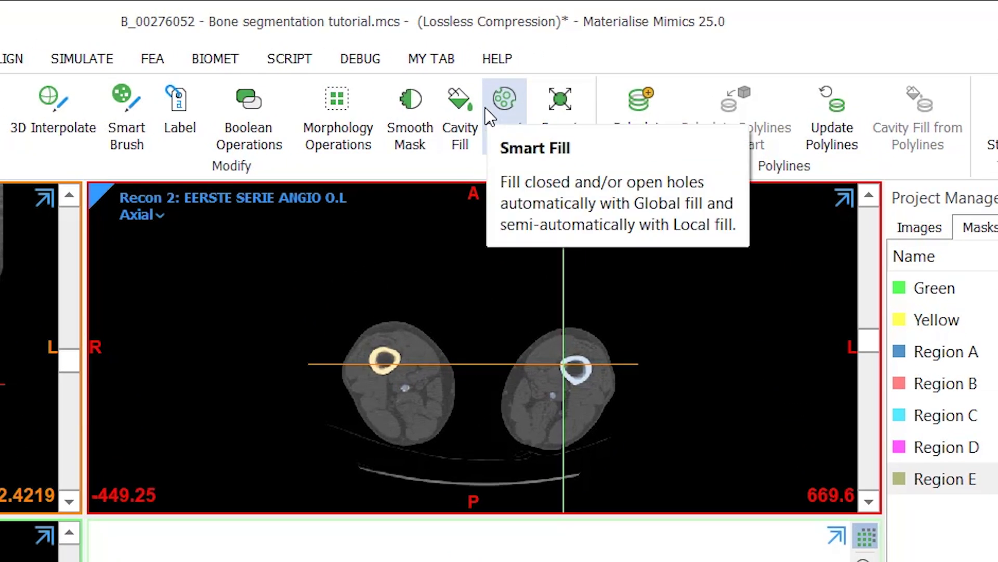
click(503, 101)
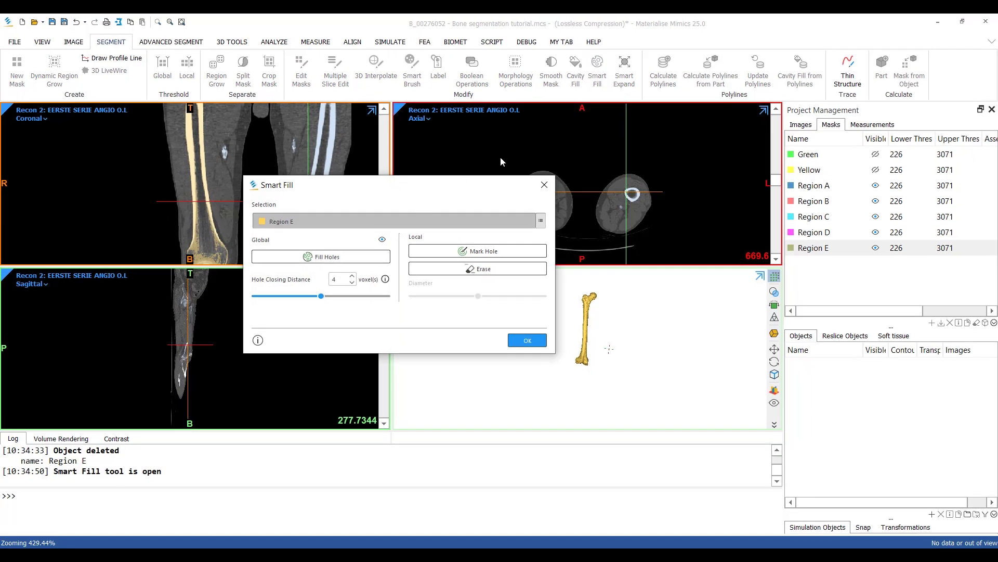
drag(423, 186, 633, 136)
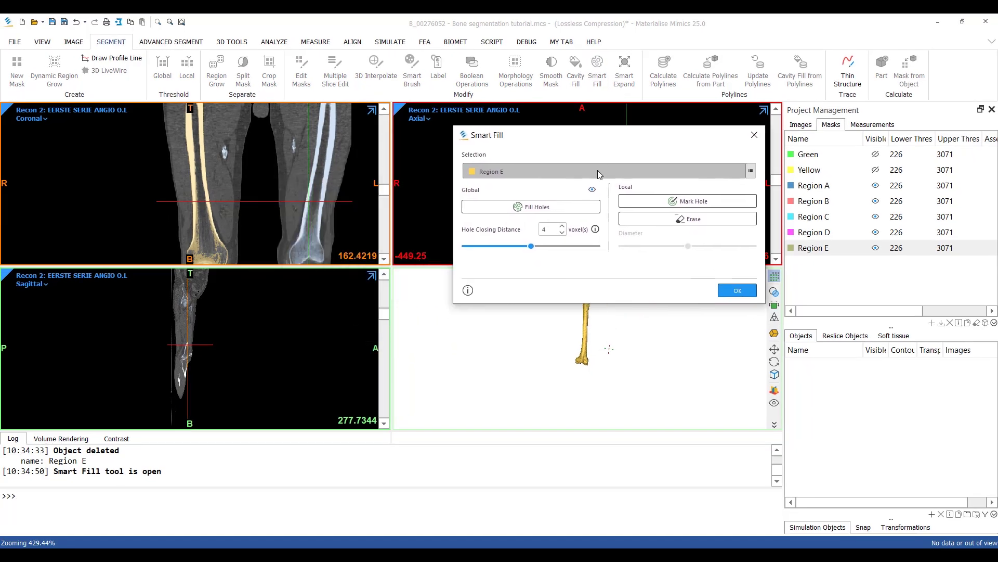
click(553, 207)
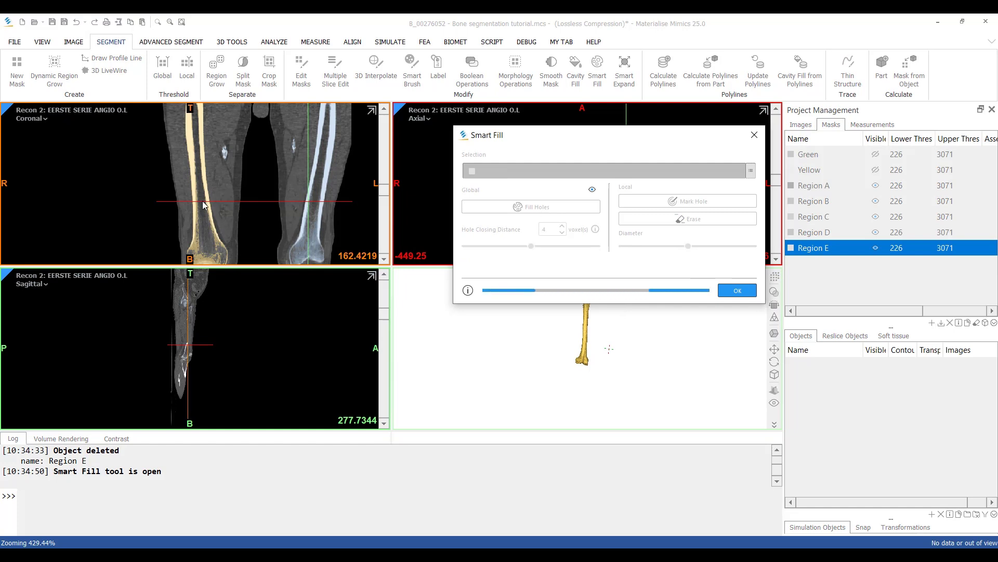
Mark the remaining hole in the right femoral head for local filling on the coronal slices and apply Smart Fill to Region E.
key(space)
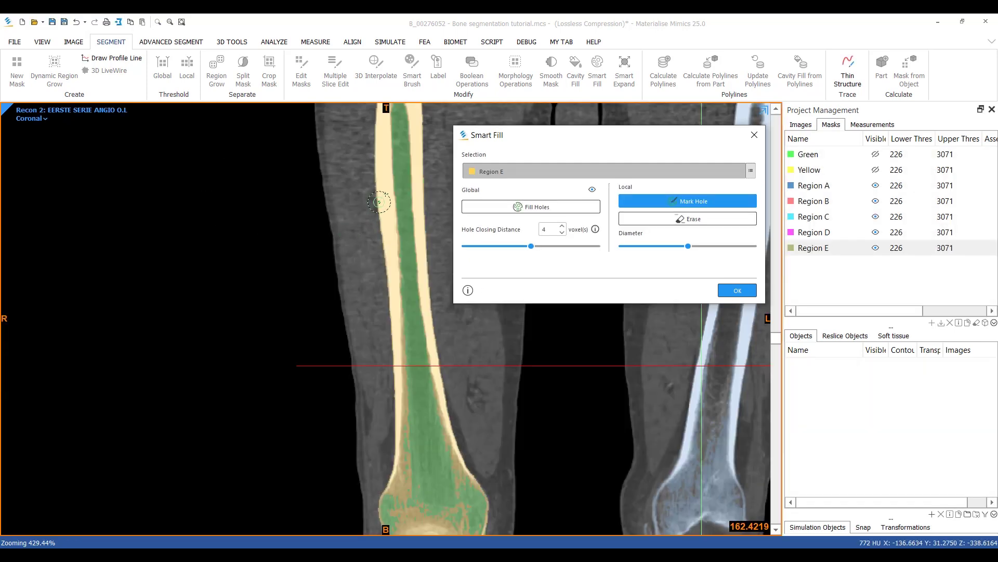
middle_drag(379, 202, 273, 327)
middle_drag(310, 207, 276, 343)
scroll(321, 205, down, 10)
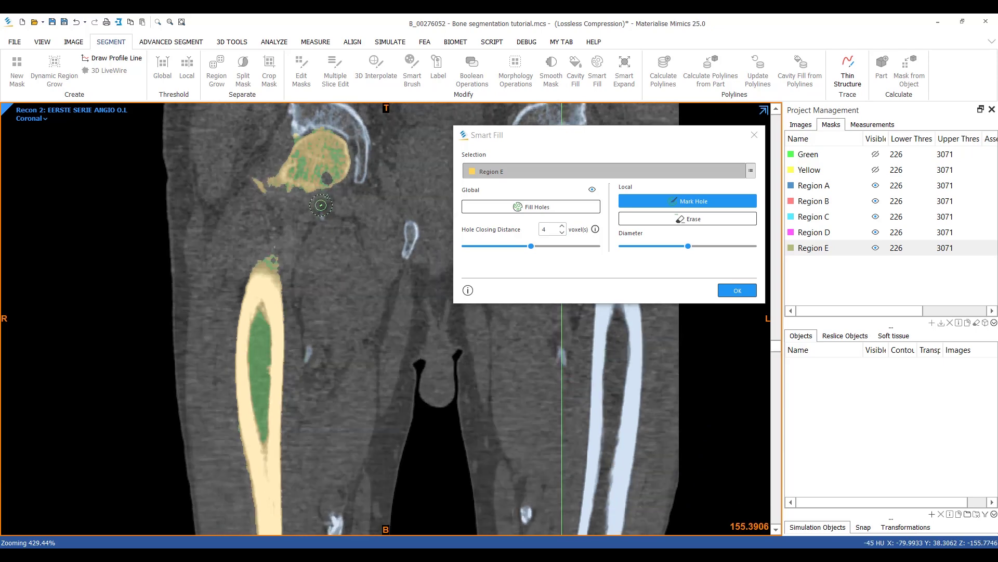
scroll(321, 204, down, 18)
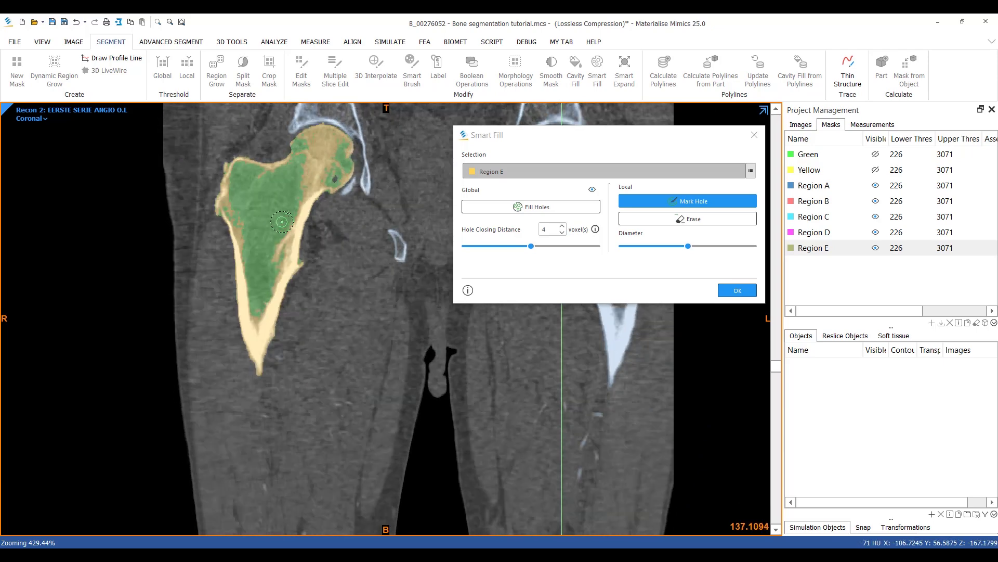
scroll(281, 221, up, 10)
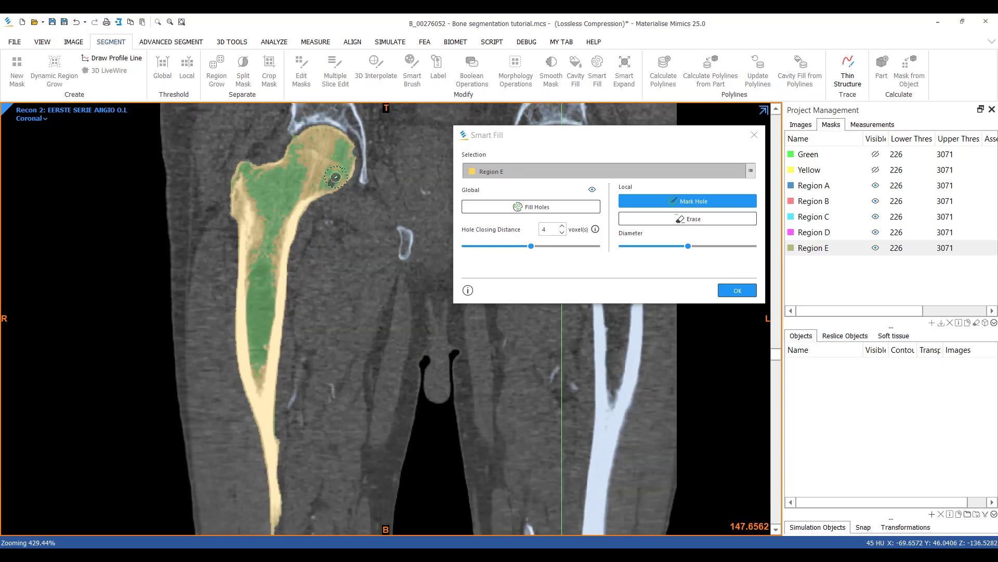
scroll(340, 156, down, 12)
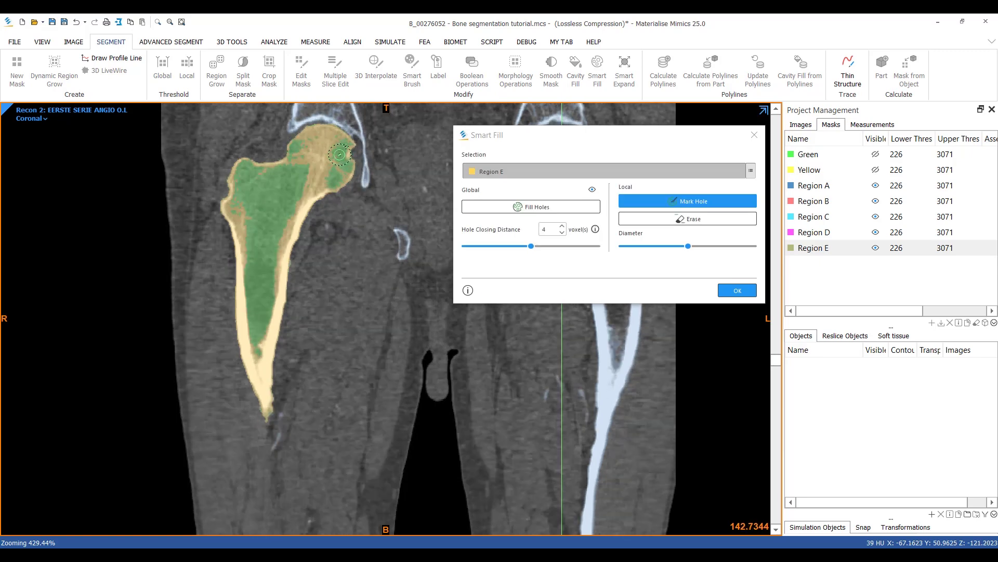
scroll(340, 154, up, 13)
scroll(340, 154, down, 2)
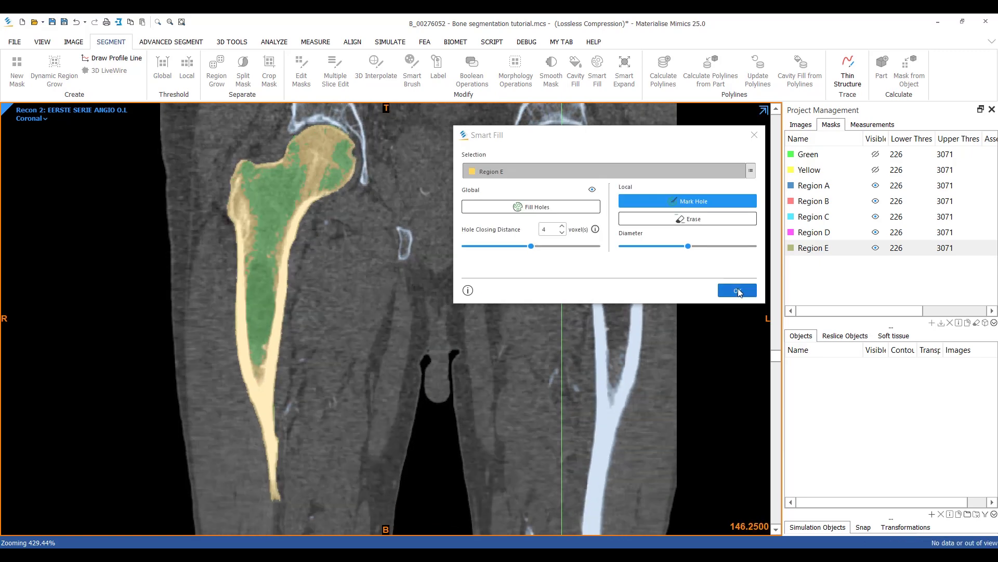
click(738, 289)
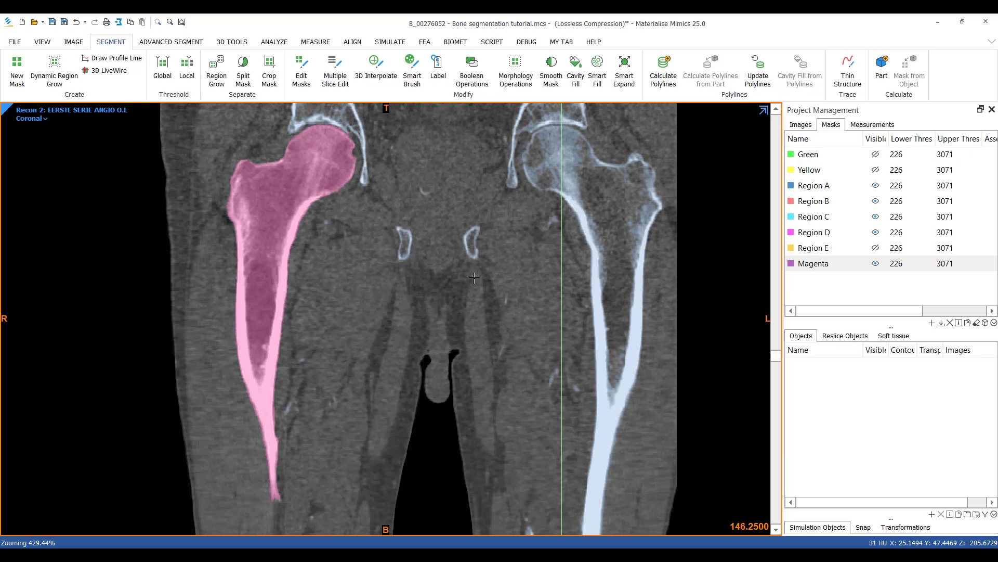
key(space)
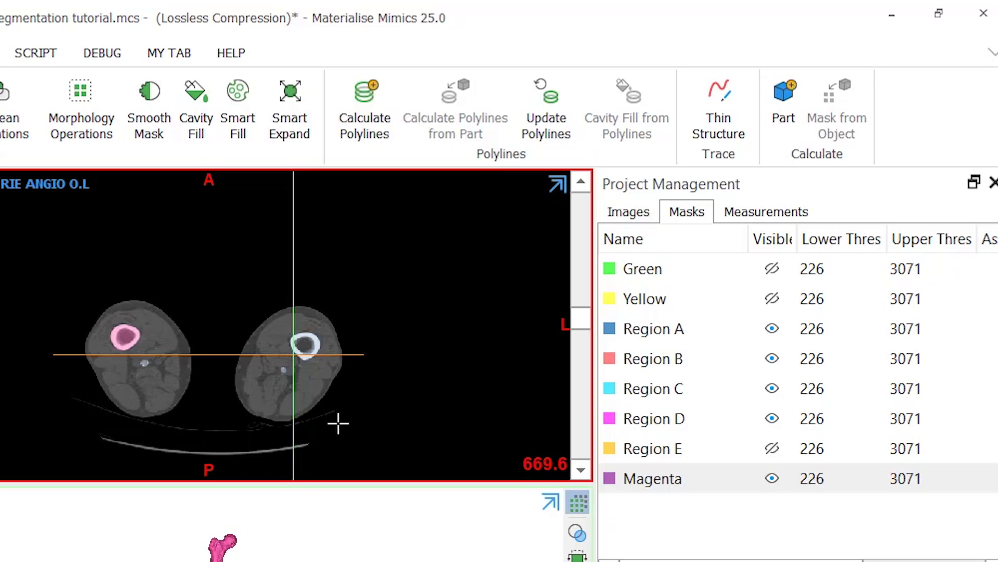
Calculate a 3D part from the Magenta mask at Optimal quality, accepting that the mask has multiple parts.
click(787, 94)
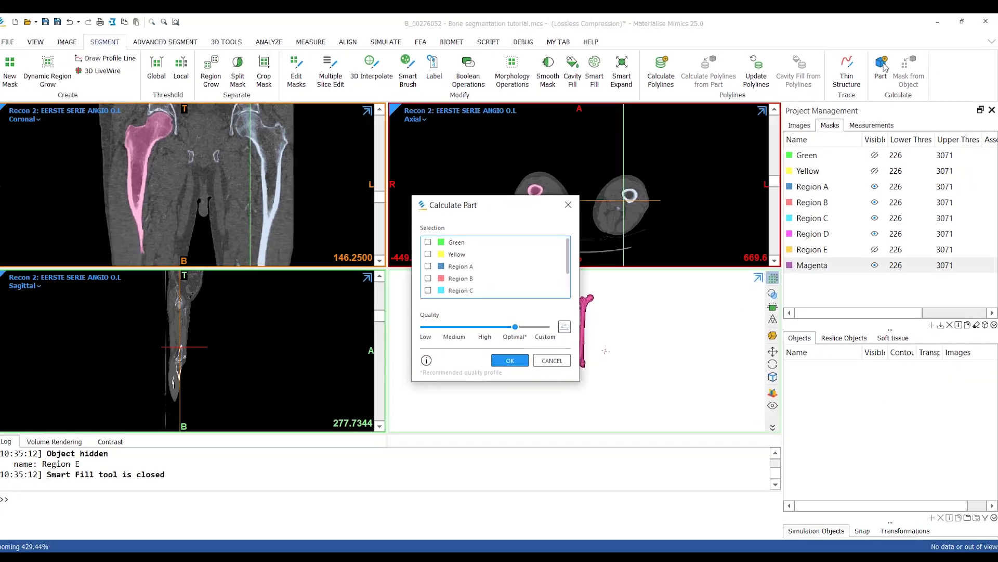
scroll(518, 277, down, 2)
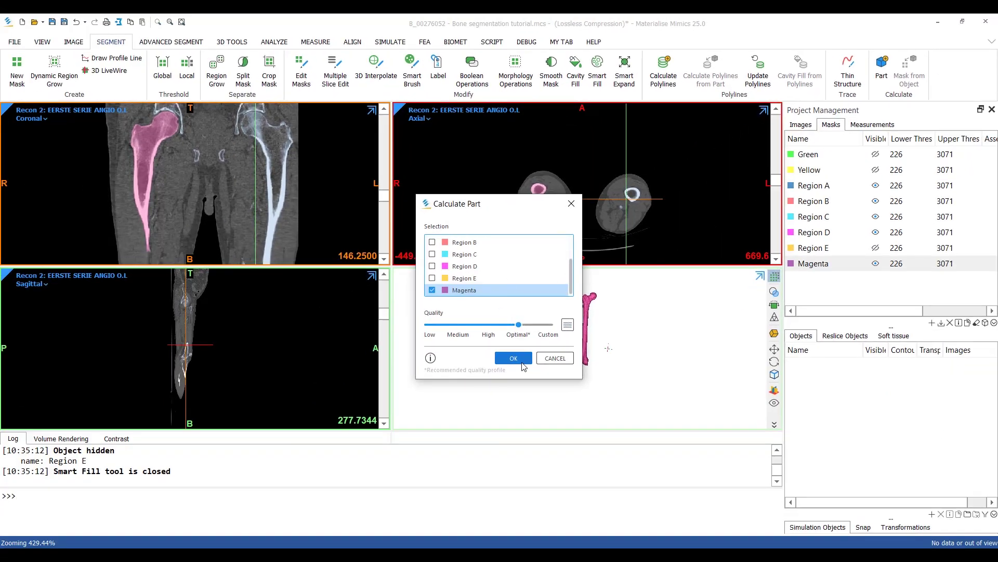
click(524, 364)
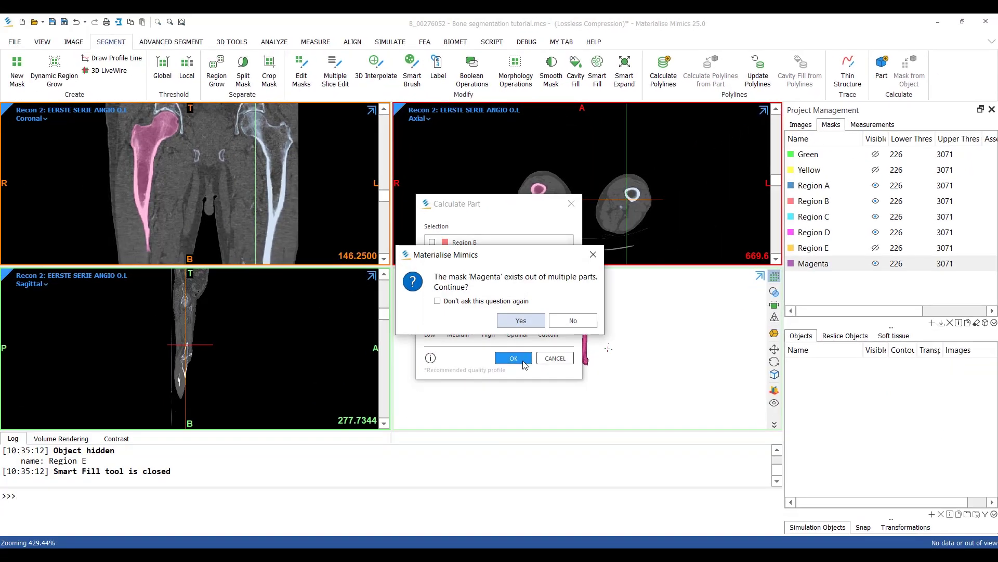
click(521, 320)
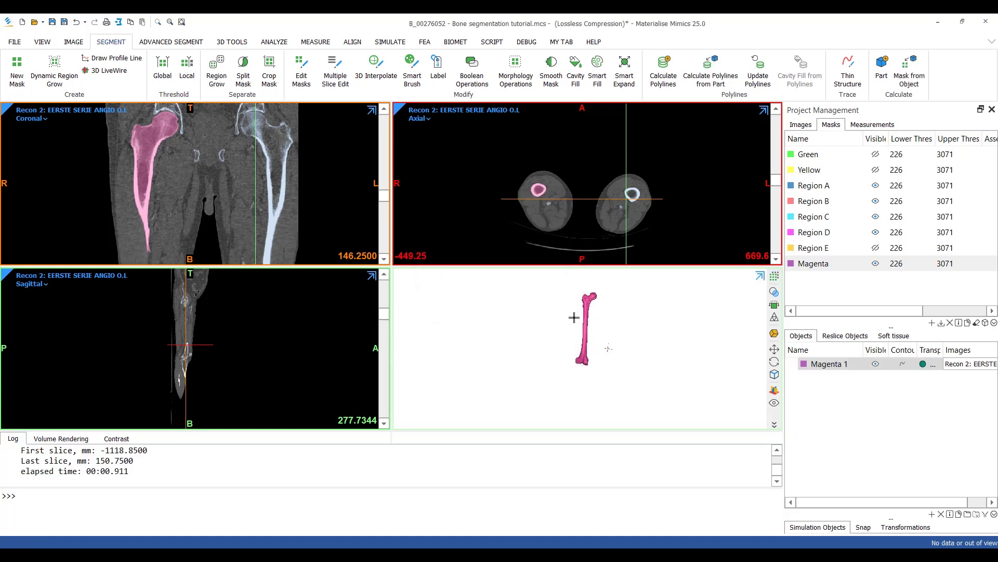
Inspect the upper part of the Magenta 1 femur in 3D and turn on the part's contours.
key(space)
scroll(420, 198, up, 4)
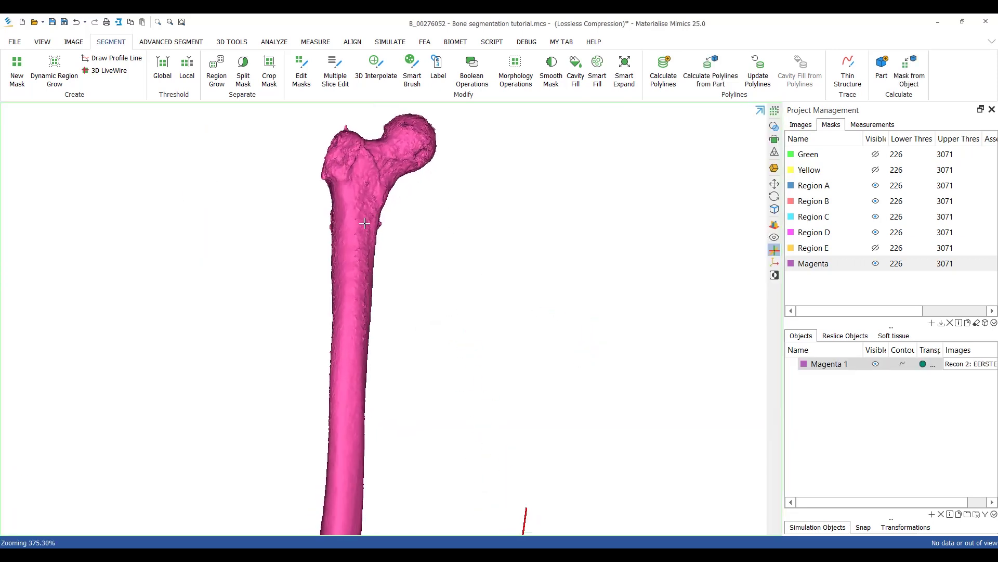
mouse_move(332, 306)
right_down()
mouse_move(439, 327)
mouse_move(321, 313)
right_up()
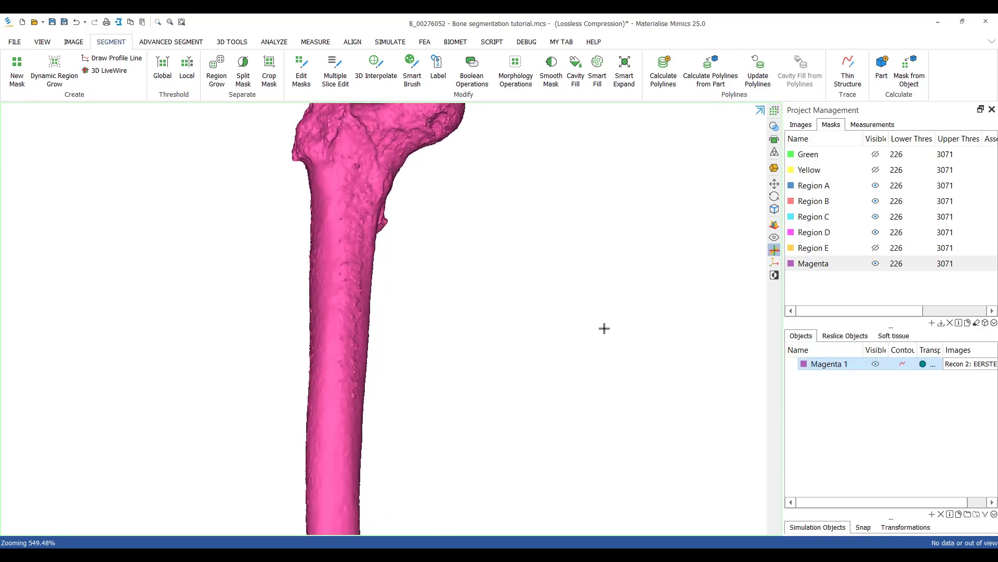
double_click(546, 313)
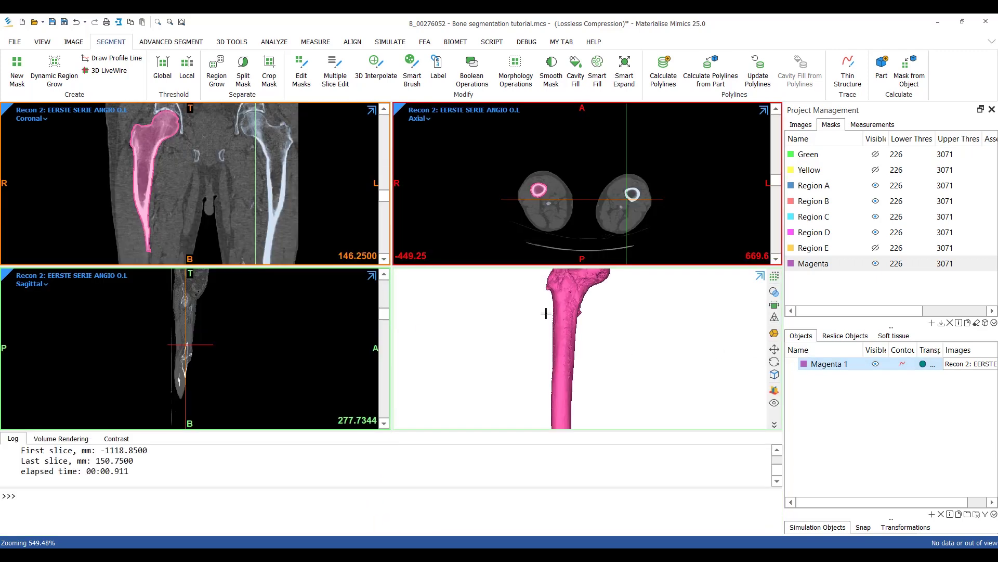
Examine how the Magenta 1 contours follow the bone edge along the right femoral shaft in the coronal slices.
scroll(156, 161, up, 4)
double_click(155, 162)
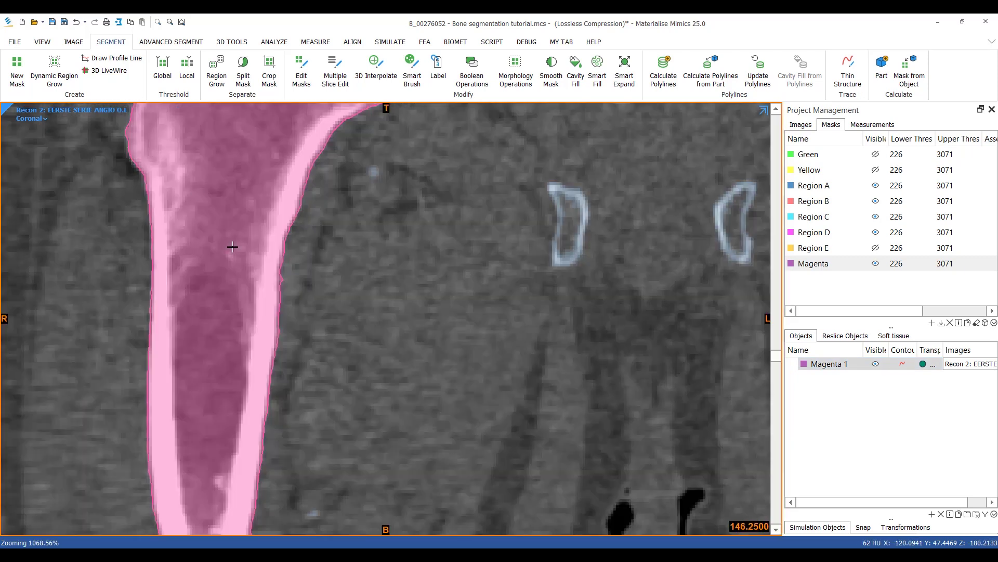
middle_drag(291, 407, 295, 269)
middle_drag(251, 499, 248, 328)
scroll(244, 302, down, 9)
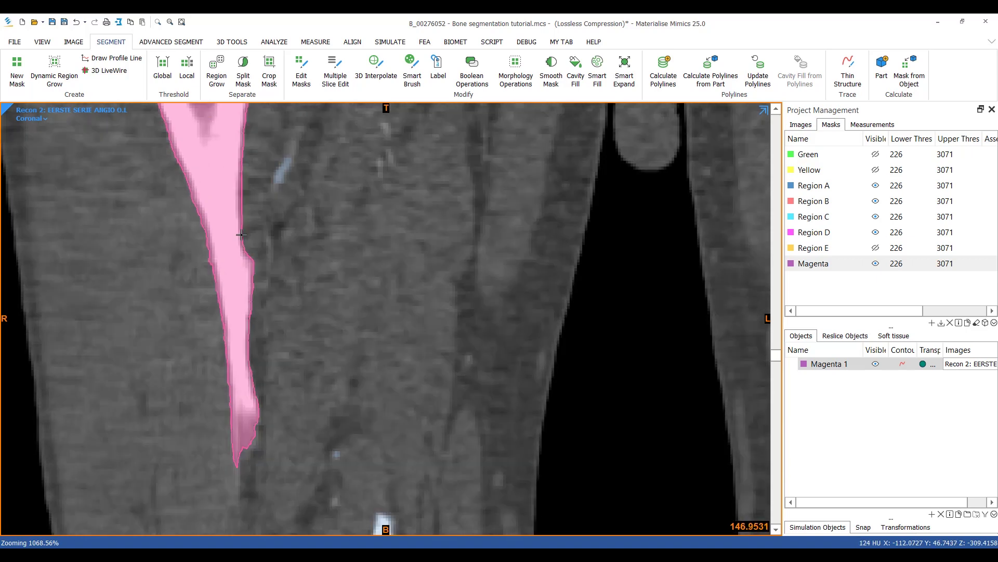
scroll(226, 243, down, 9)
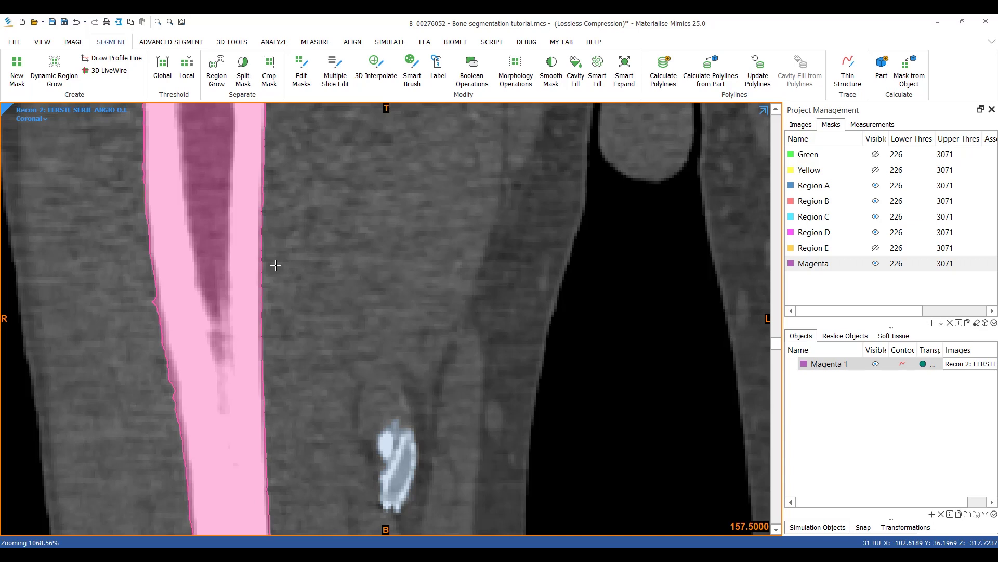
key(space)
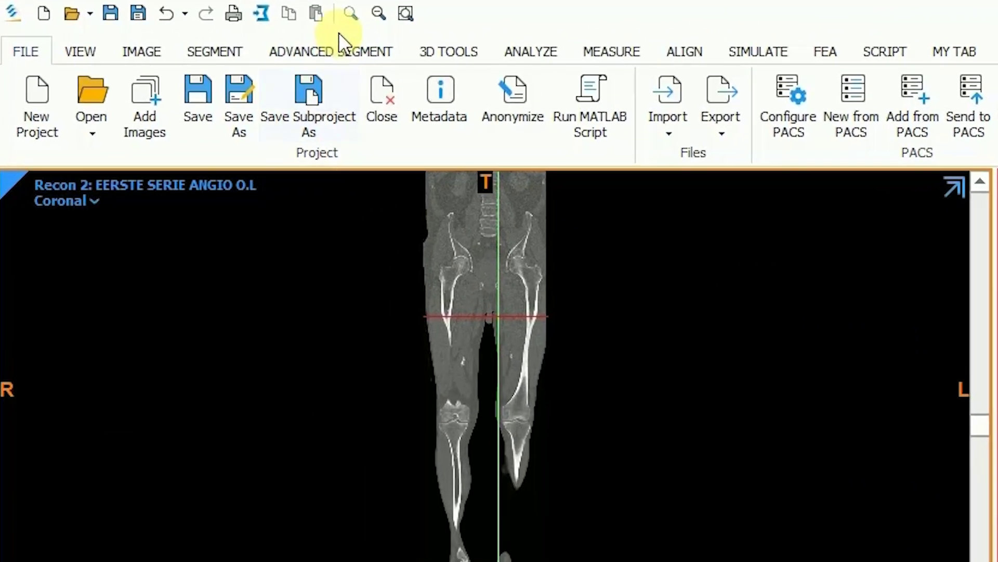
Start the CT Bone Wizard and place an undesired seed point on the right side of the pelvis in the coronal view.
click(236, 39)
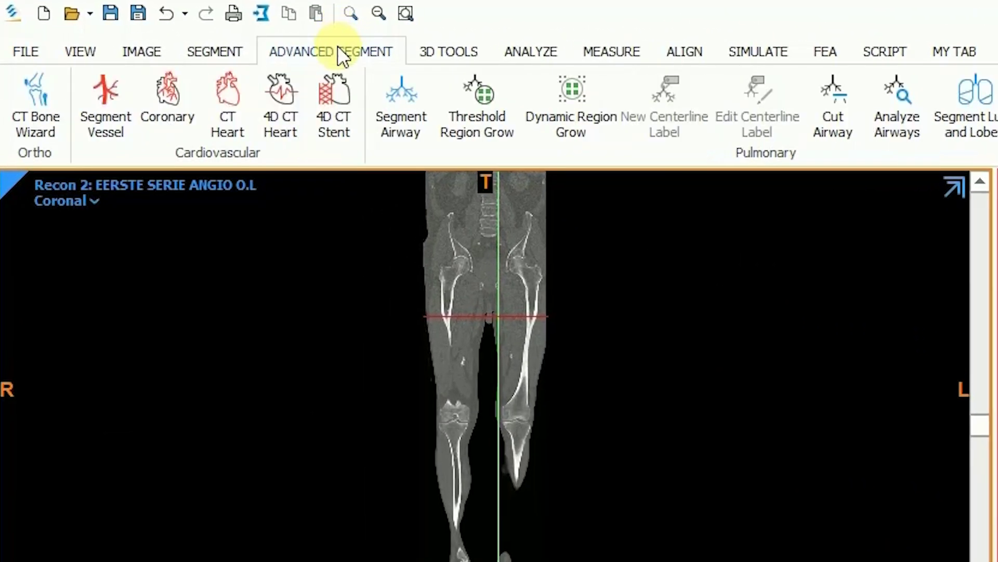
click(36, 114)
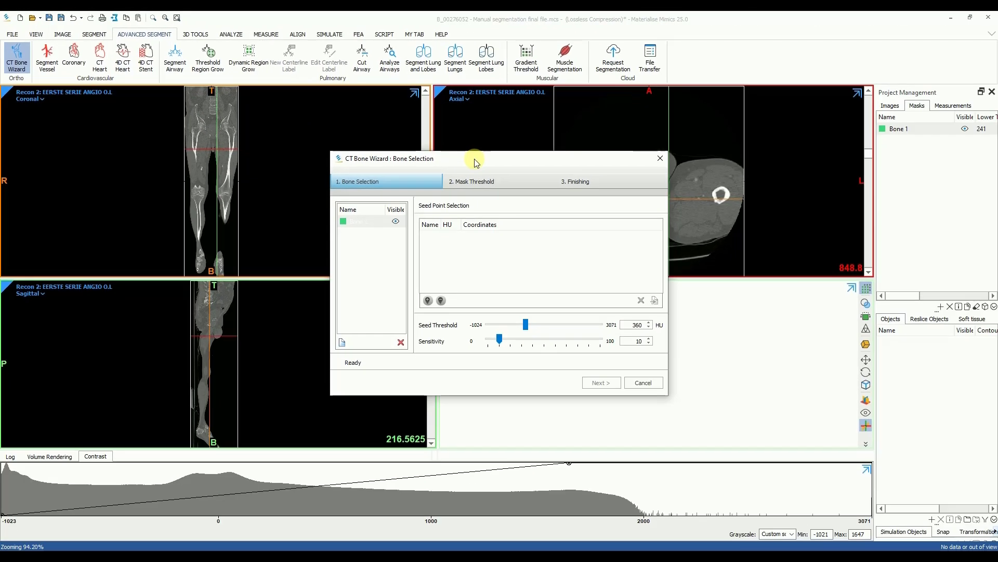
drag(474, 158, 700, 145)
key(space)
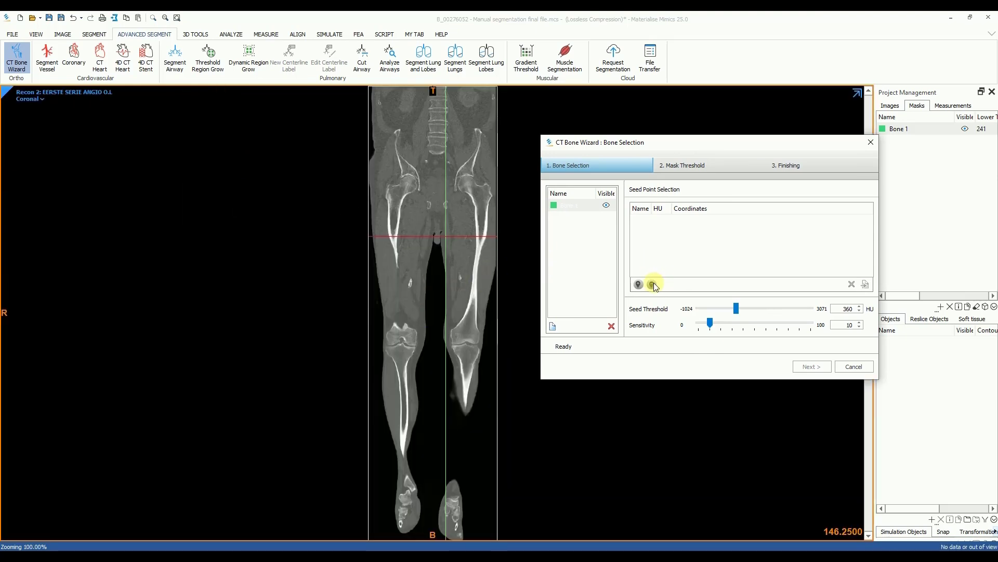
ctrl+right_drag(414, 164, 419, 67)
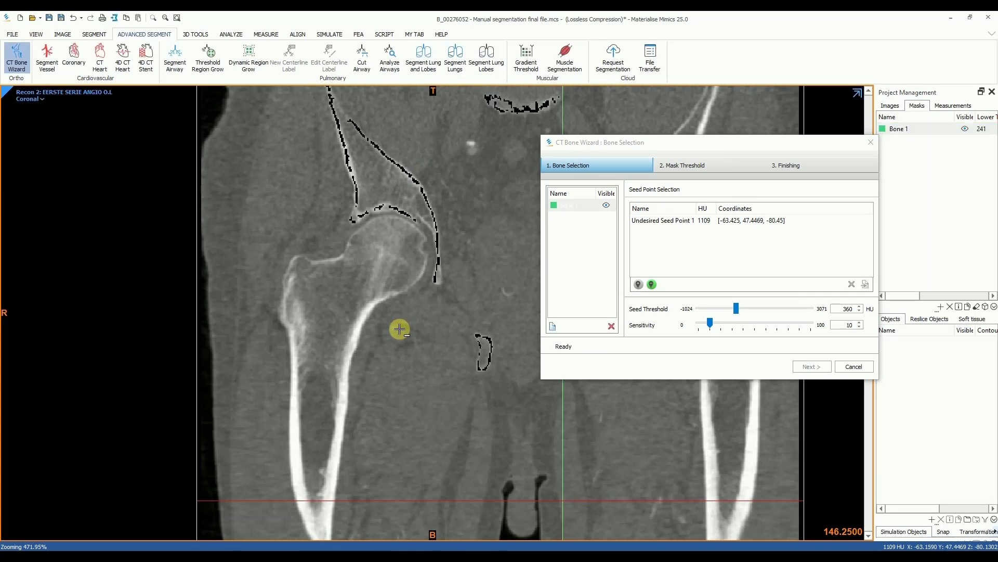
Place a second undesired seed point on the right talus, just below the ankle joint.
ctrl+right_drag(398, 307, 390, 368)
middle_drag(383, 372, 357, 89)
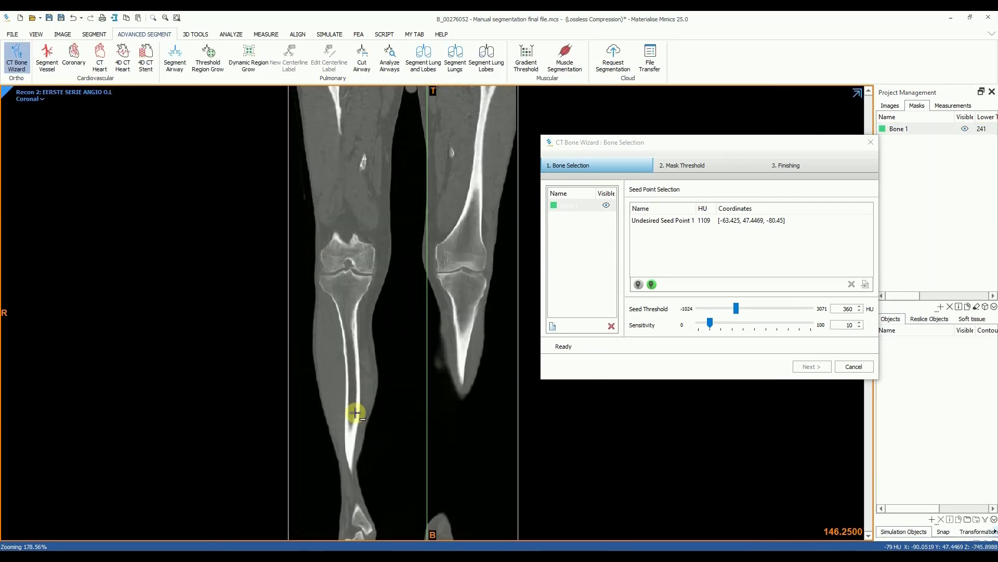
middle_drag(353, 446, 351, 305)
ctrl+right_drag(356, 401, 368, 319)
scroll(368, 319, down, 10)
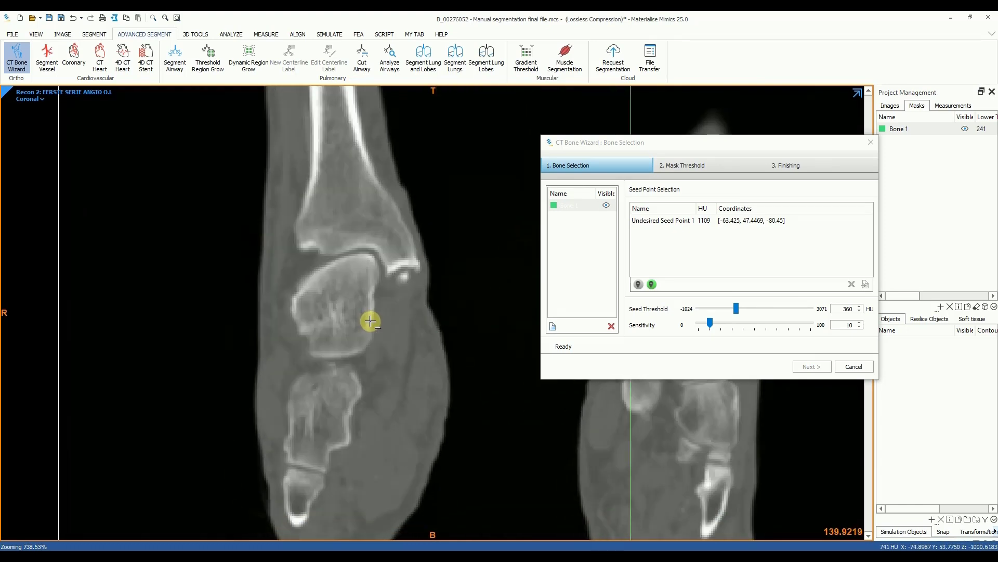
click(307, 271)
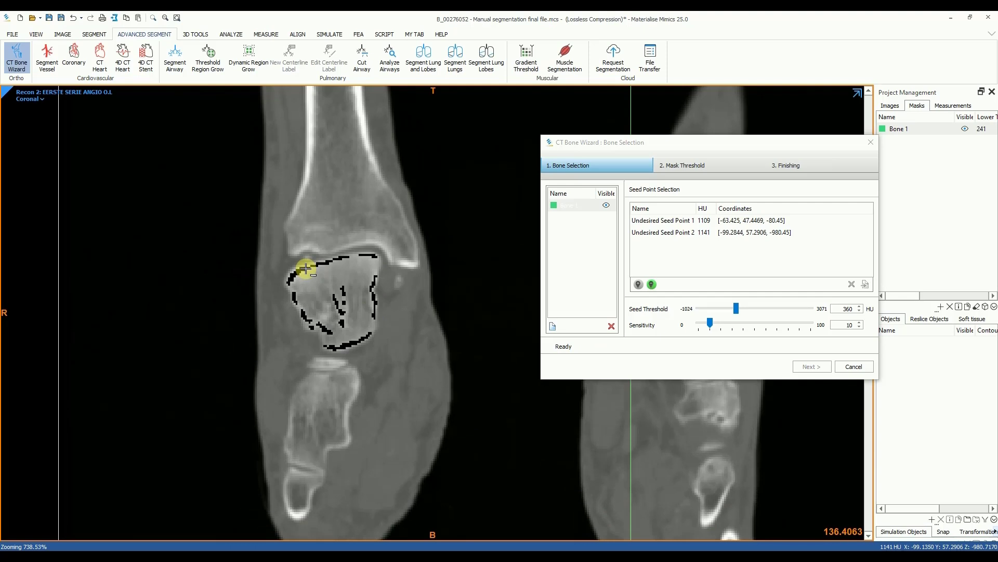
Place four desired seed points on the right tibia, femur, kneecap and fibula, and accept the 241 to 3071 HU mask threshold.
ctrl+right_drag(321, 252, 312, 446)
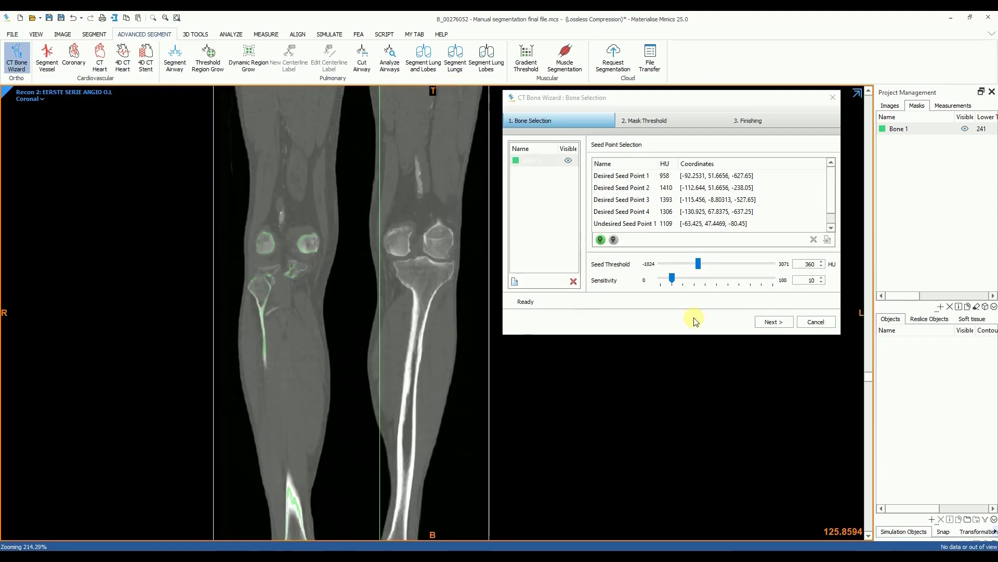
click(762, 322)
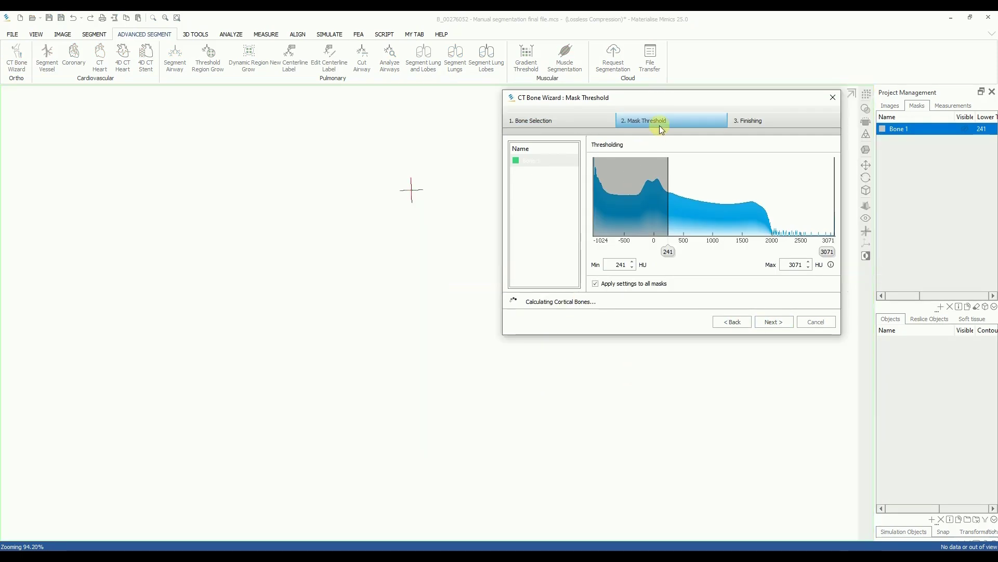
right_drag(470, 289, 181, 293)
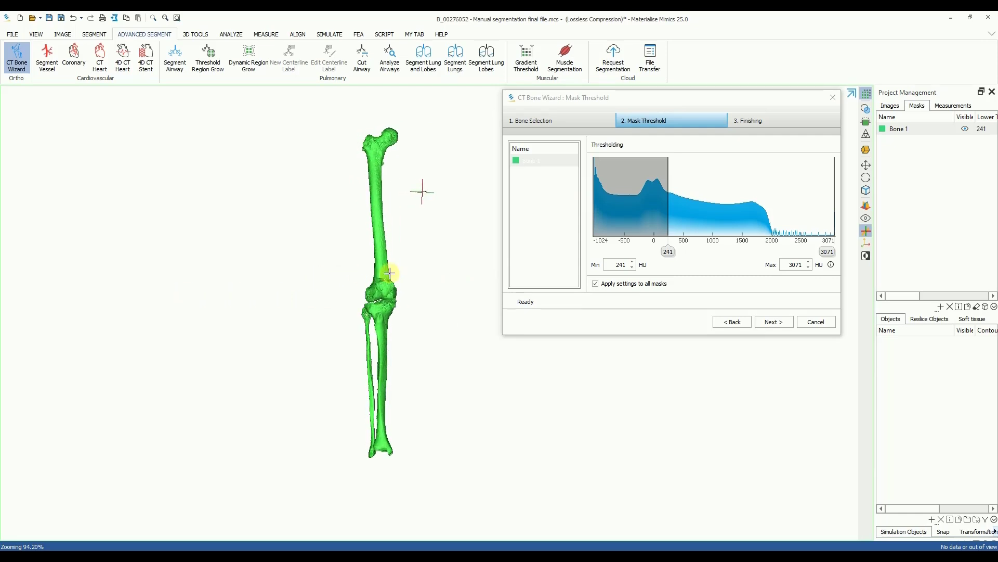
right_drag(390, 273, 1, 299)
click(772, 323)
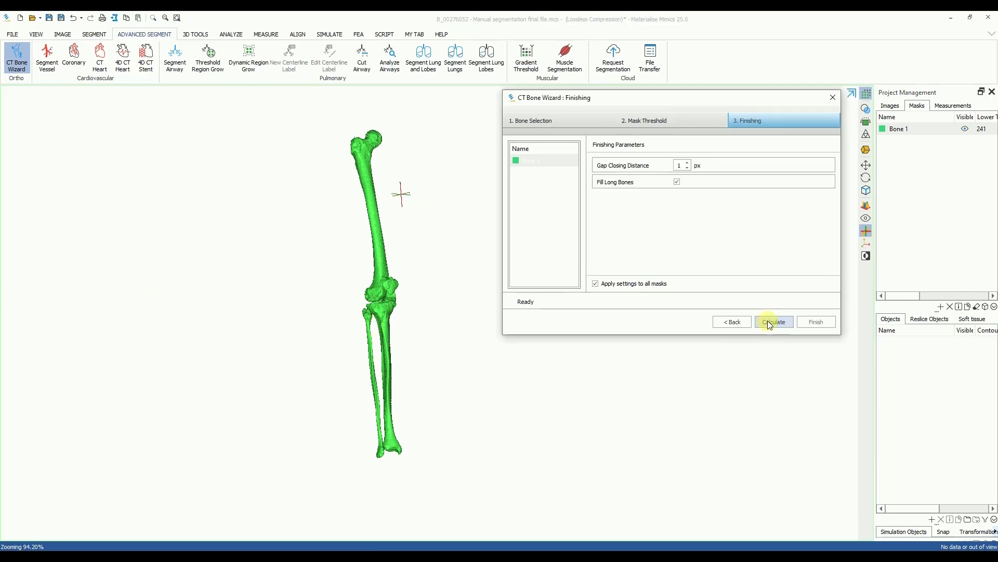
Calculate the solid leg bones with Fill Long Bones on and set the gap closing distance to 2 px.
click(775, 326)
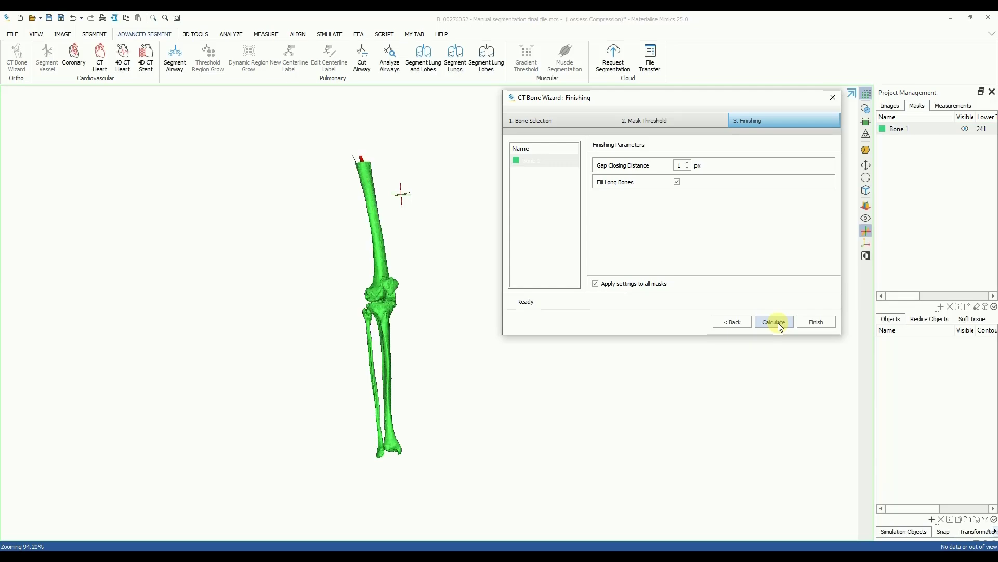
mouse_move(374, 321)
right_down()
mouse_move(127, 337)
mouse_move(377, 333)
right_up()
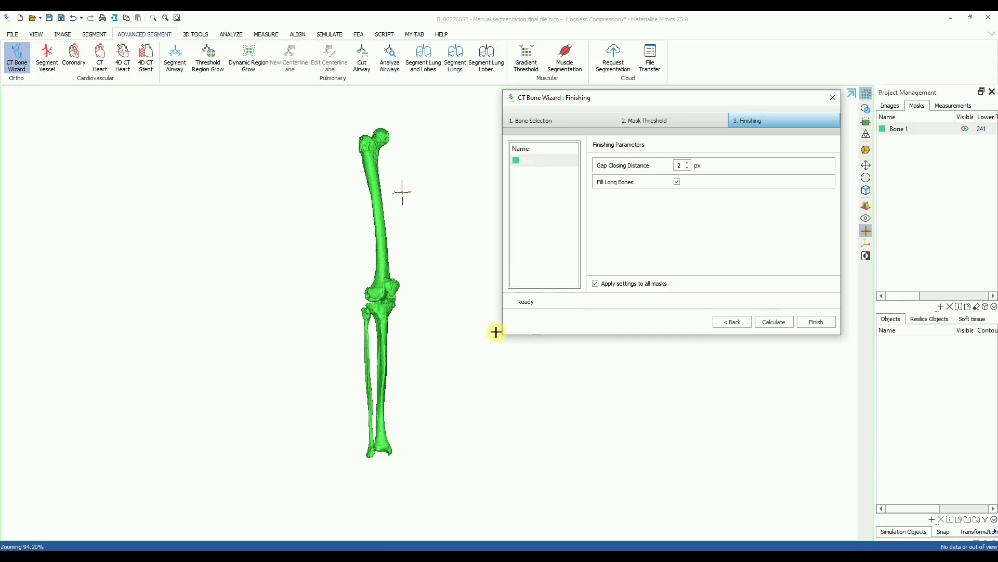
right_drag(311, 353, 292, 353)
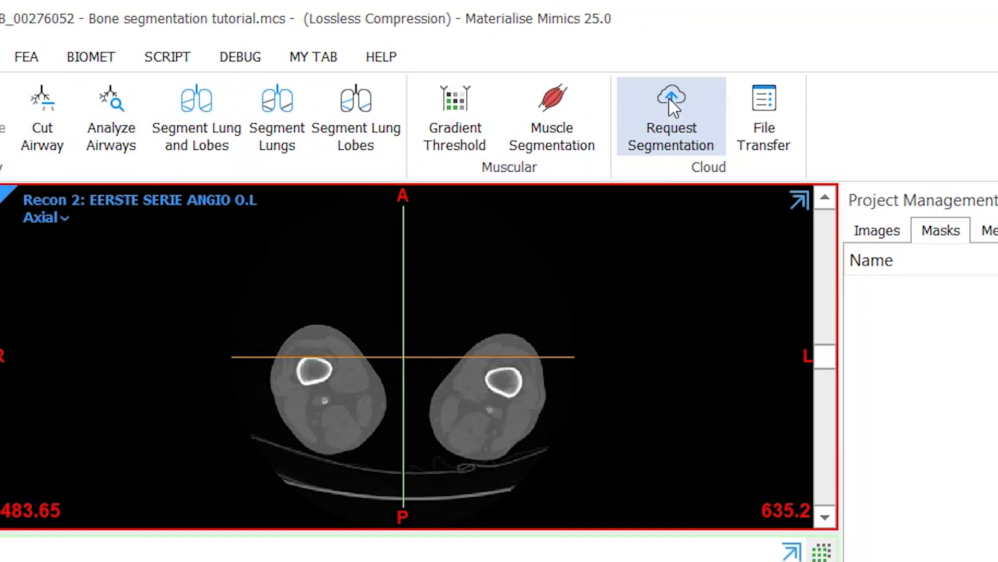
Request a cloud segmentation of Bone segmentation tutorial.mcs with the Knee CT algorithm.
click(670, 99)
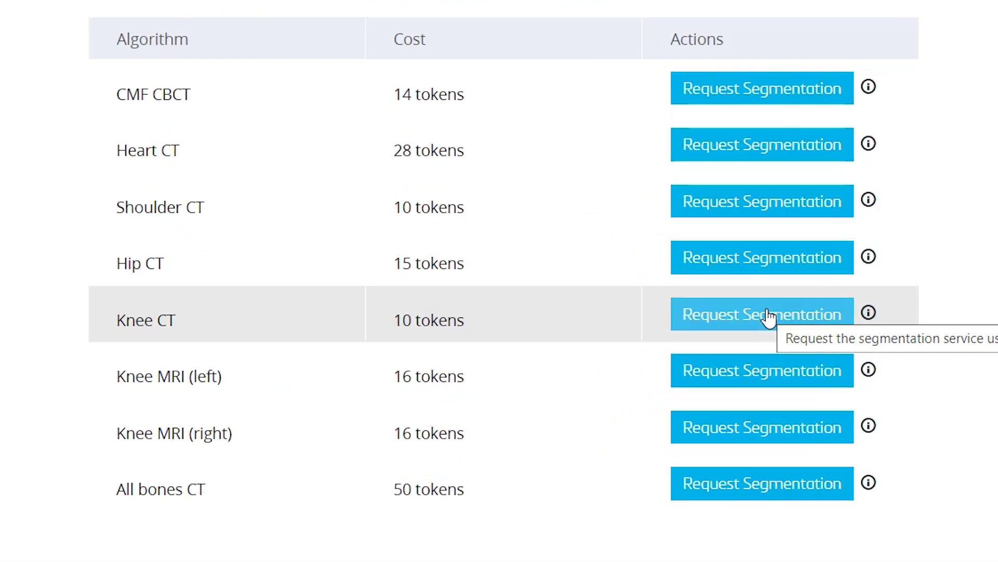
click(768, 316)
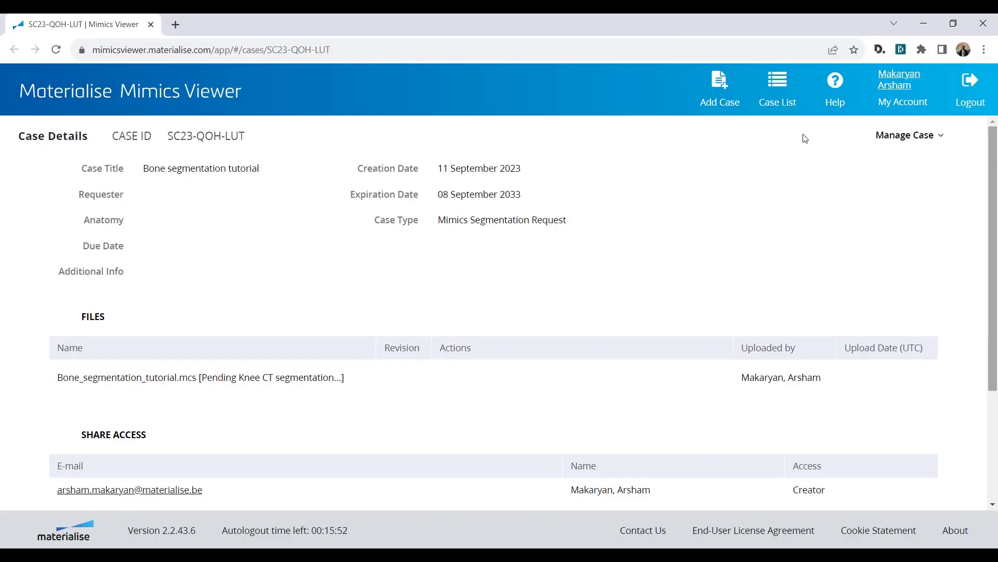
Open the segmentation result Bone_segmentation_tutorial-Knee_CT_ASM.mcs from the Bone segmentation tutorial case in the 3D viewer, acknowledging the warning.
click(786, 101)
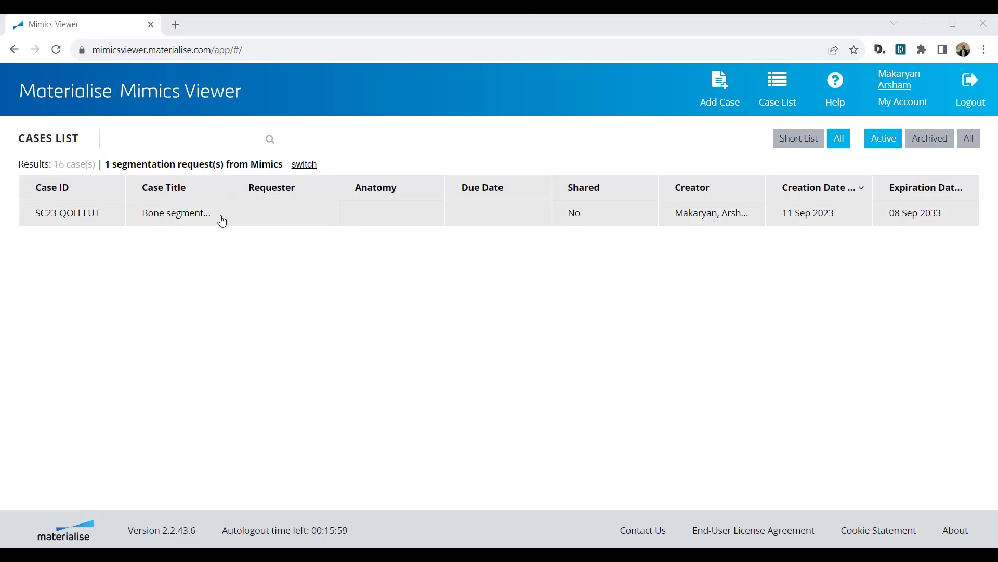
click(221, 218)
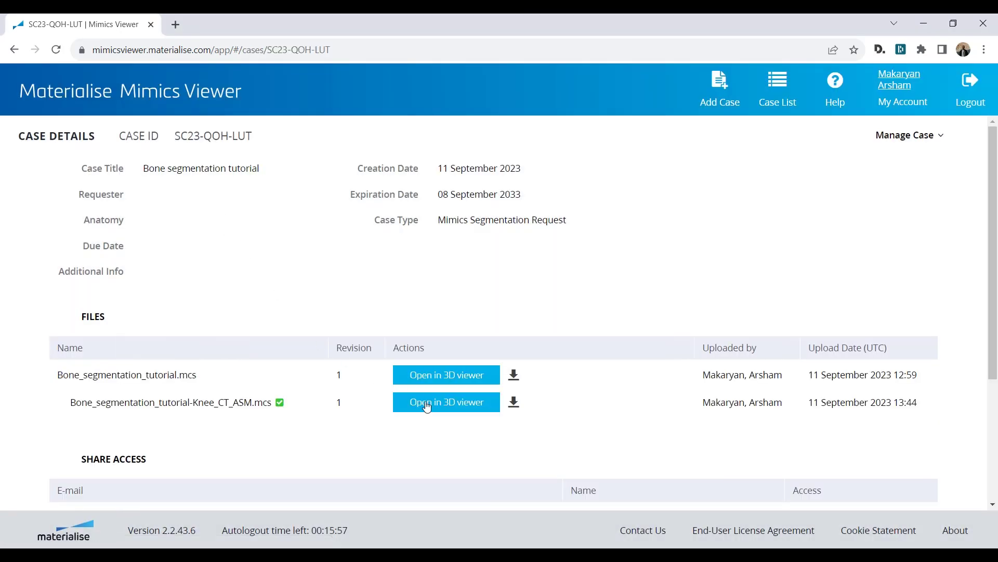
click(435, 412)
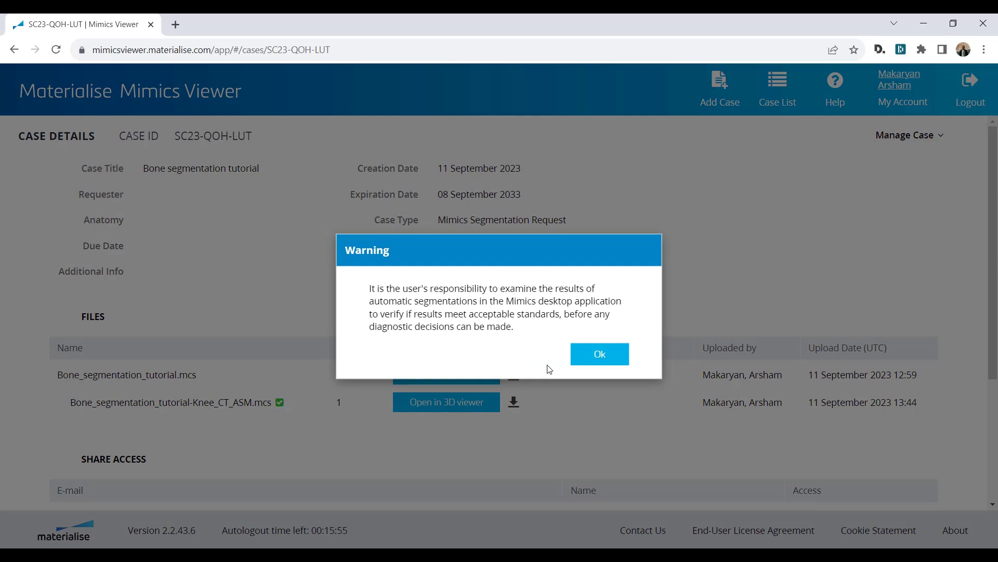
click(589, 360)
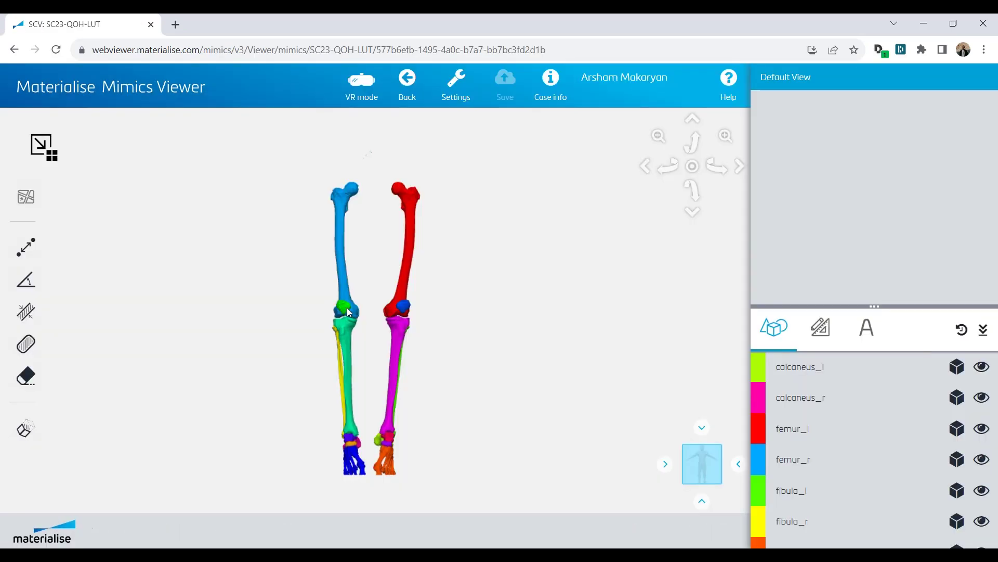
Examine the segmented leg bones in 3D from several angles, with a close-up of the knees, tibias and fibulas.
drag(431, 309, 529, 312)
scroll(375, 318, up, 10)
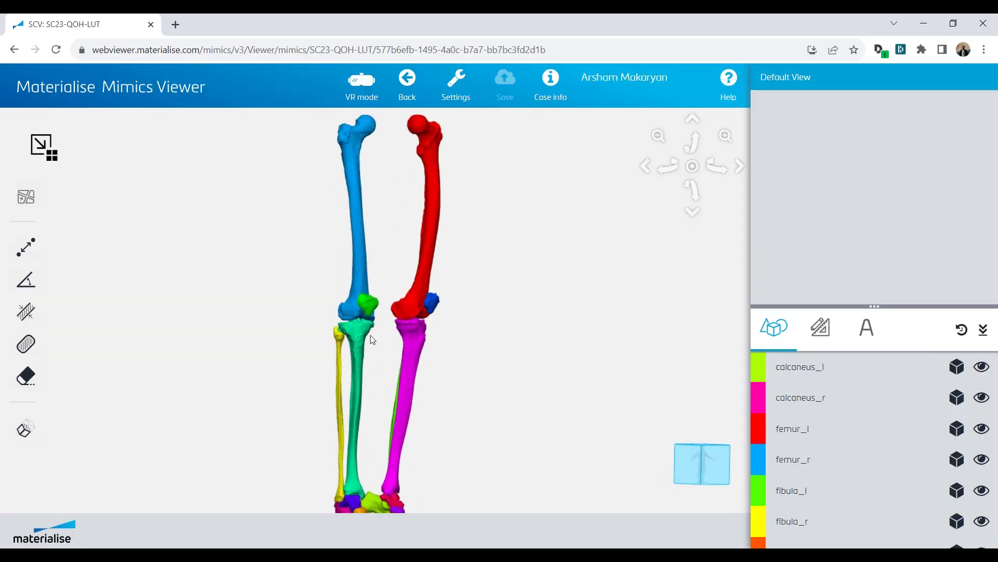
middle_drag(350, 333, 370, 186)
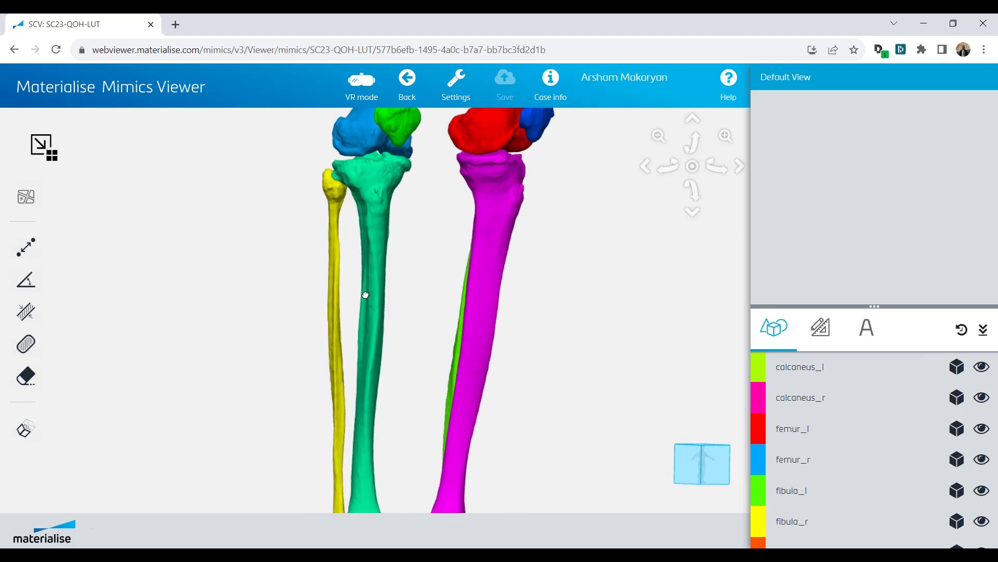
drag(366, 292, 485, 289)
drag(357, 280, 387, 281)
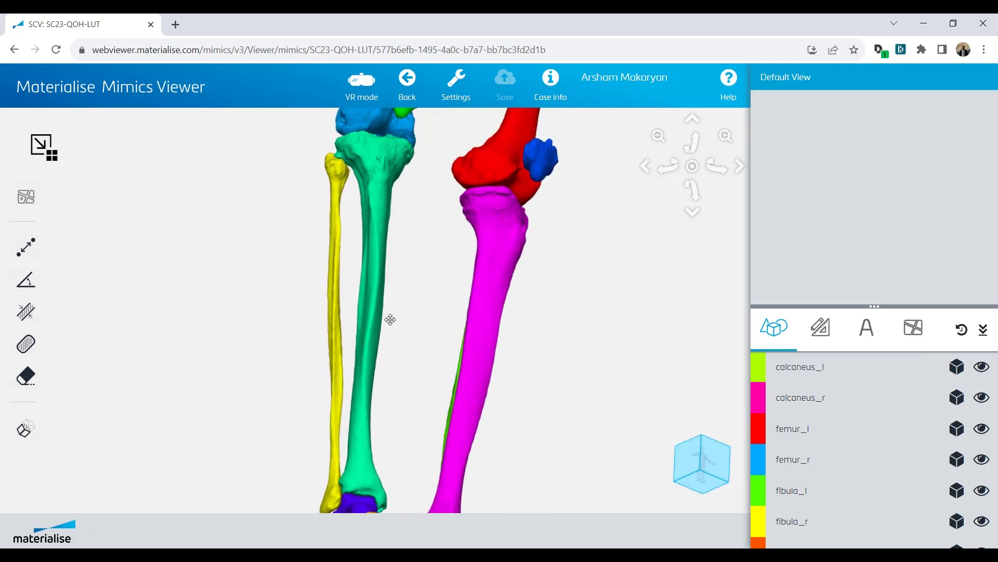
middle_drag(390, 320, 435, 283)
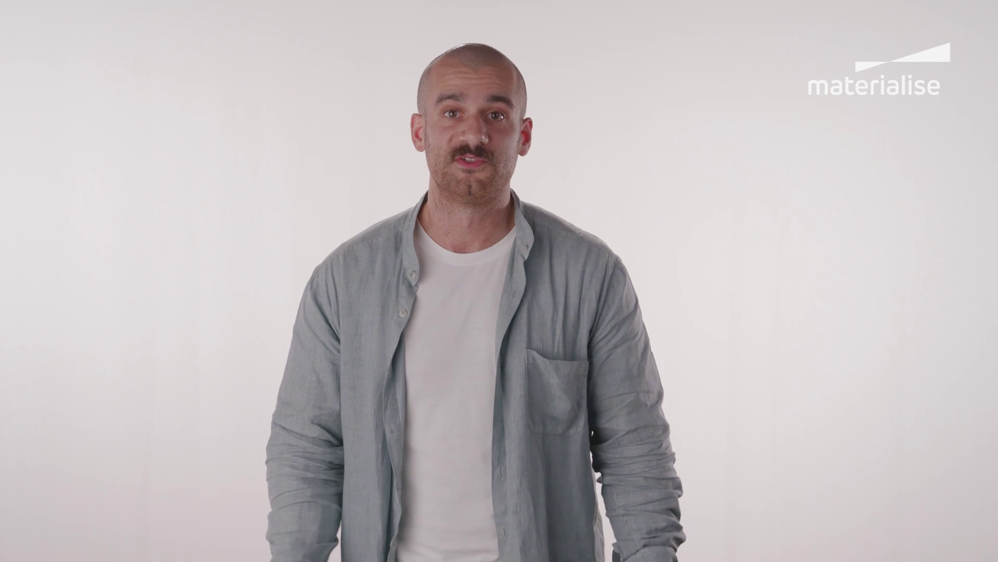